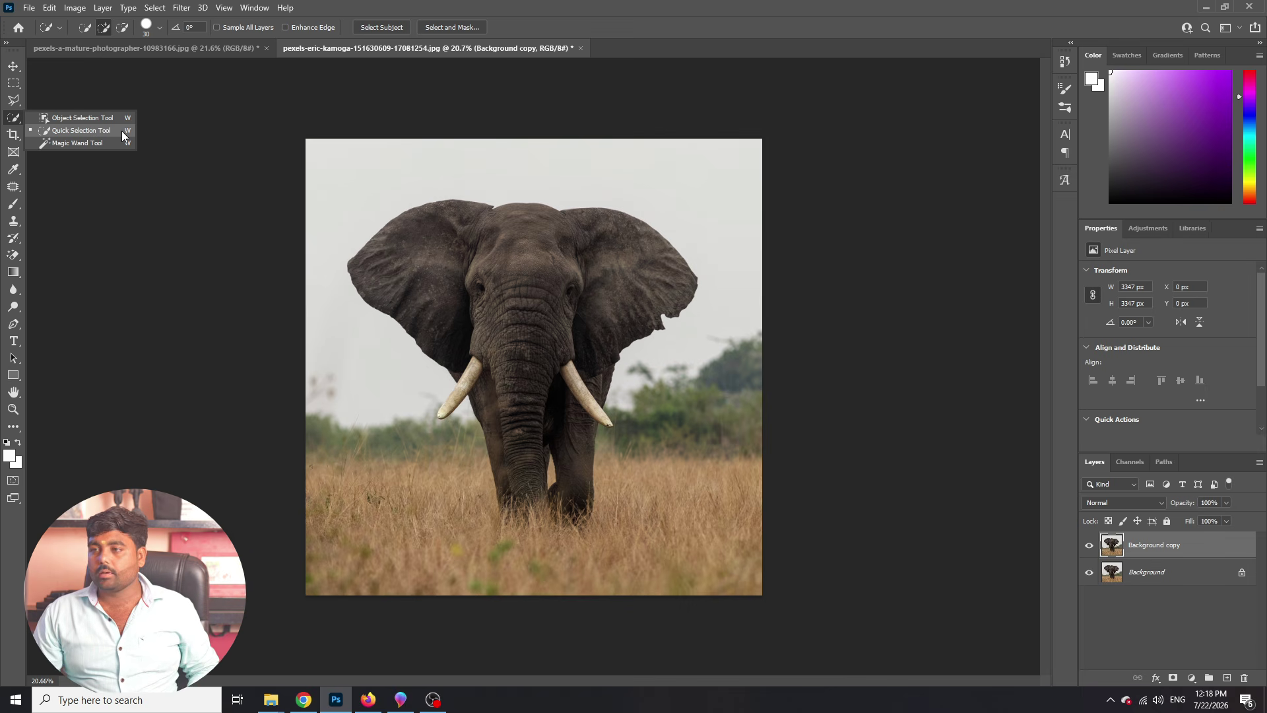
# Step: Activate the Quick Selection tool and resize its brush interactively over the elephant
pyautogui.click(121, 130)
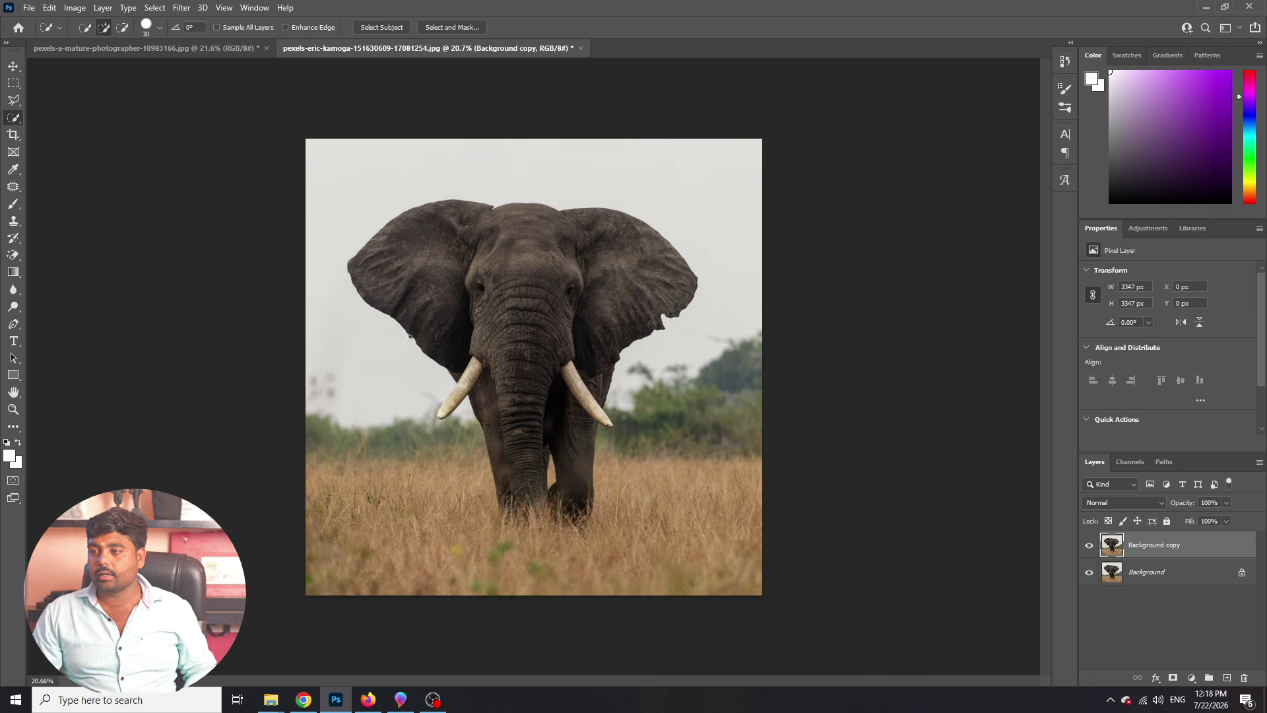
pyautogui.moveTo(424, 342); pyautogui.dragTo(437, 305)
pyautogui.moveTo(491, 378); pyautogui.dragTo(501, 267)
pyautogui.moveTo(509, 368)
pyautogui.mouseDown()
pyautogui.moveTo(524, 282)
pyautogui.moveTo(505, 279)
pyautogui.mouseUp()
pyautogui.scroll(1, 502, 273)
pyautogui.scroll(-1, 495, 264)
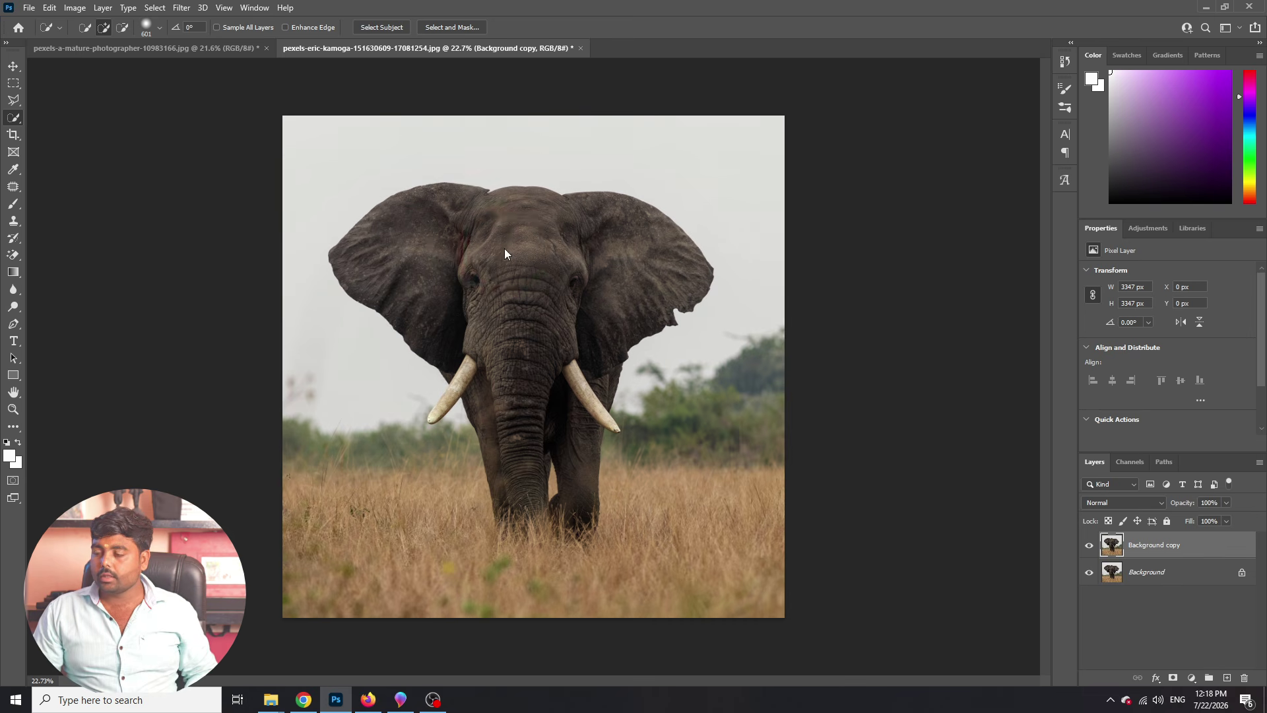
pyautogui.moveTo(504, 250); pyautogui.dragTo(480, 236)
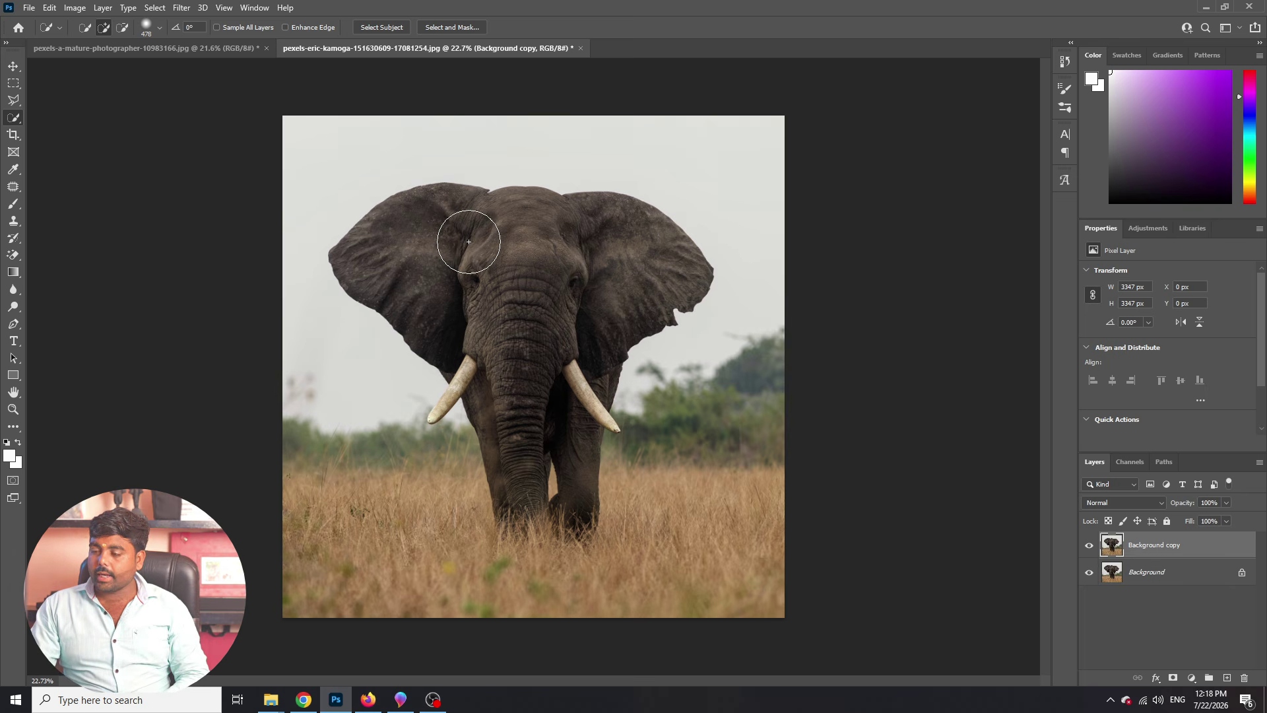
# Step: Vary the Quick Selection brush size between 250 and 700 px, finishing at 400 px
pyautogui.press('[')
pyautogui.press('[')
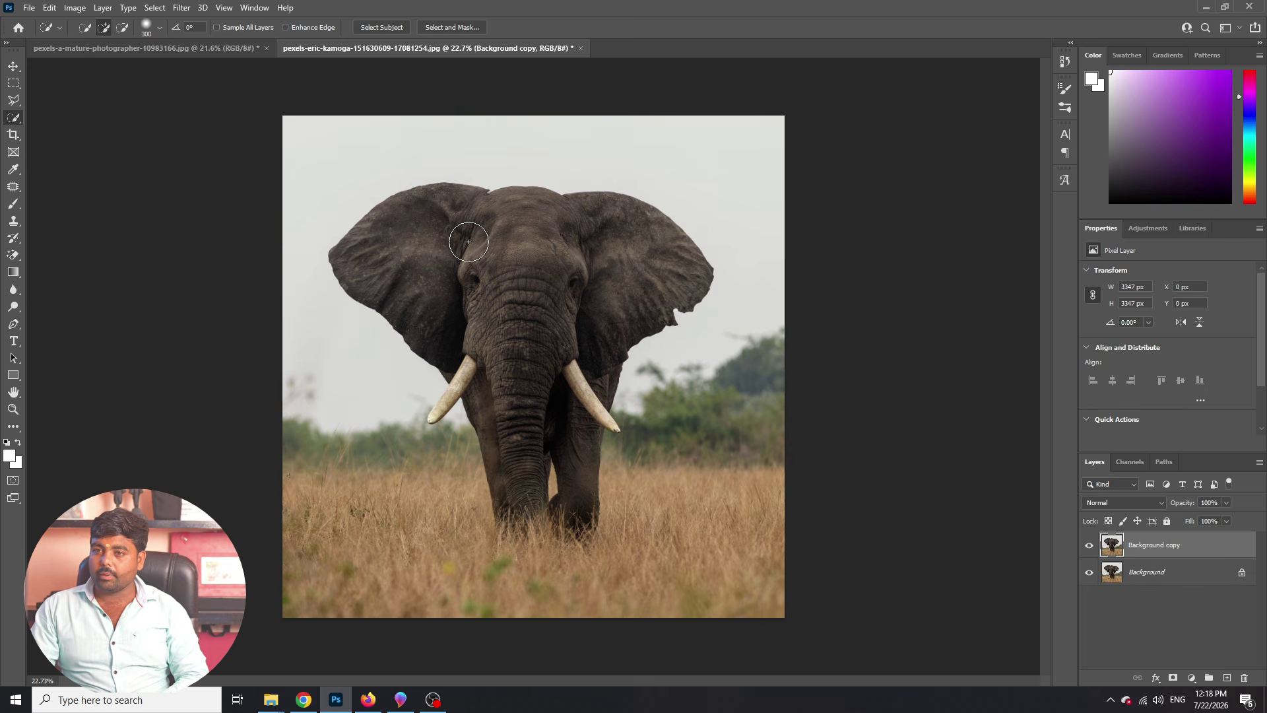
pyautogui.press(']')
pyautogui.press(']')
pyautogui.press(']')
pyautogui.press(']')
pyautogui.press(']')
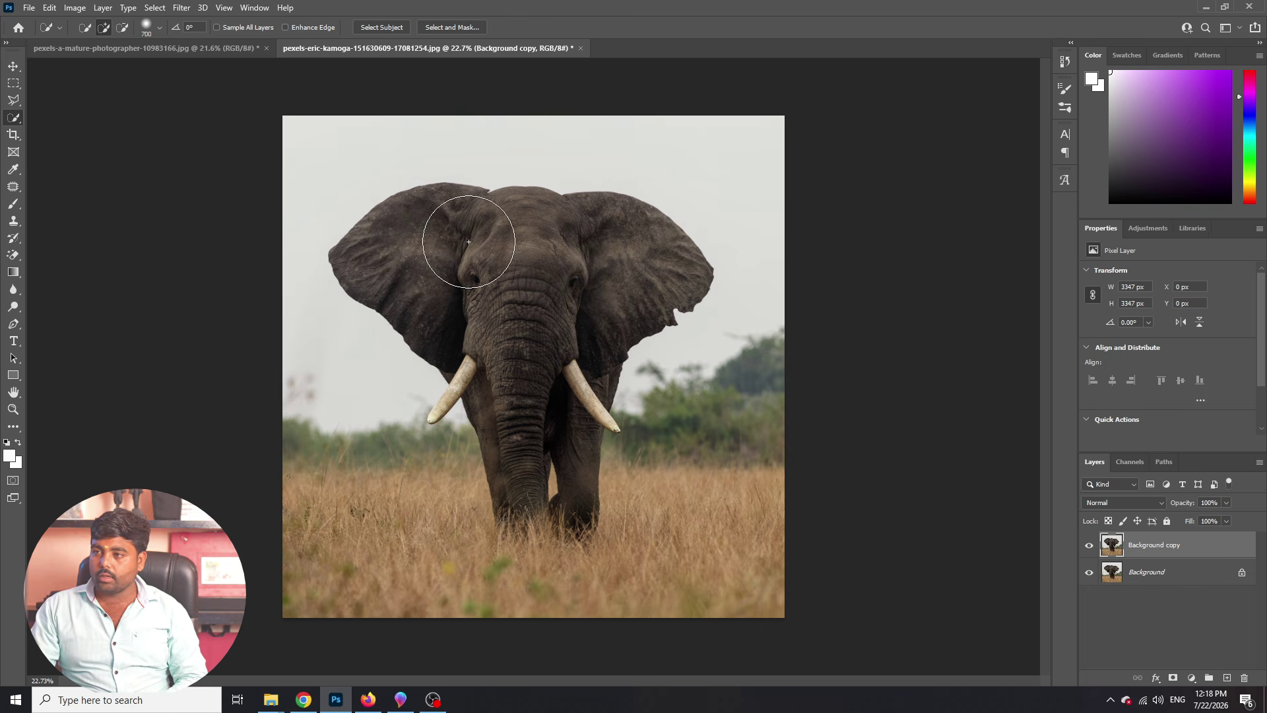
pyautogui.press('[')
pyautogui.press('[')
pyautogui.press('[')
pyautogui.press('[')
pyautogui.press('[')
pyautogui.press('[')
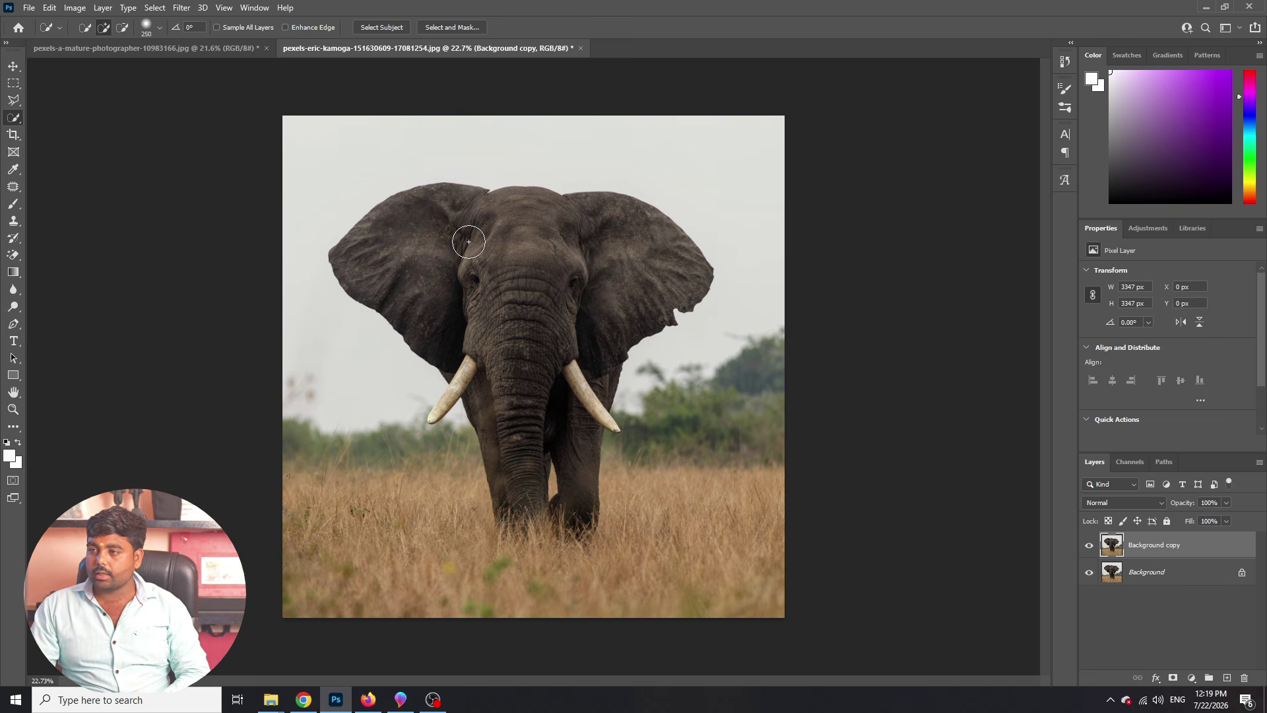
pyautogui.press(']')
pyautogui.press(']')
pyautogui.press(']')
pyautogui.press(']')
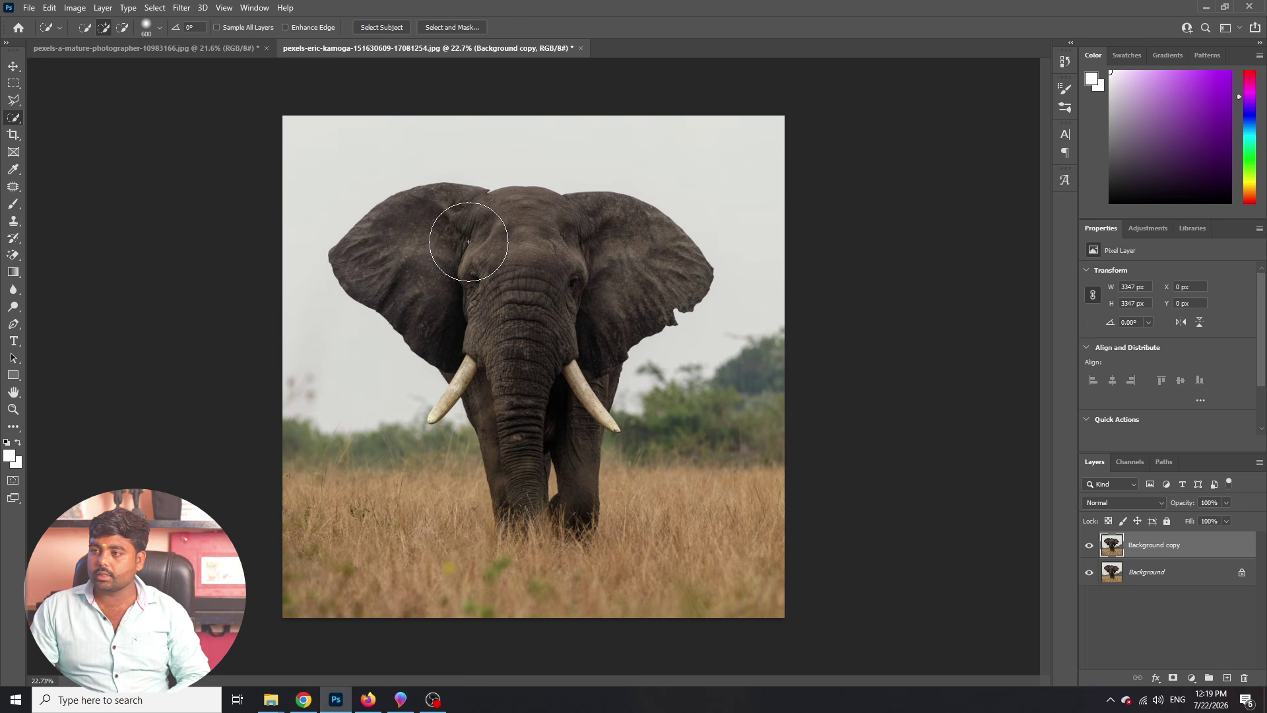
pyautogui.press('[')
pyautogui.press('[')
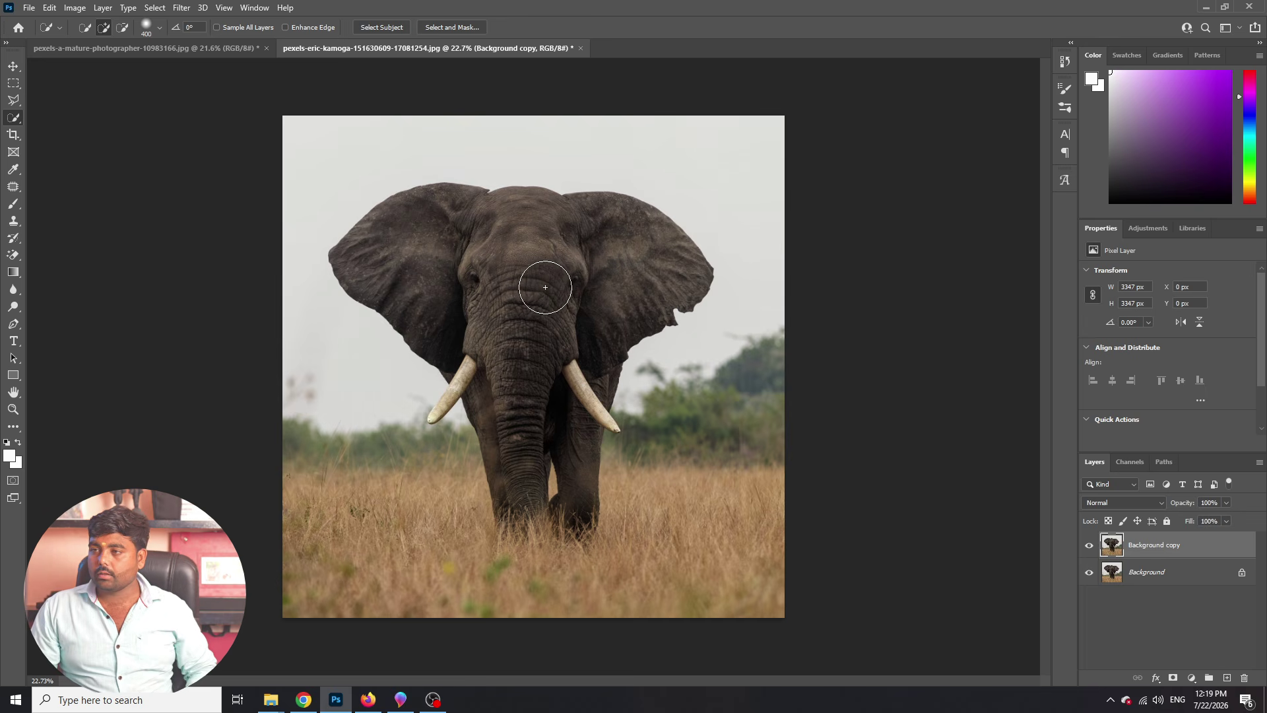
# Step: Reduce the brush to 204 px and paint a quick selection over the elephant's ears, head, trunk and legs
pyautogui.scroll(2, 536, 274)
pyautogui.moveTo(427, 219); pyautogui.dragTo(409, 218)
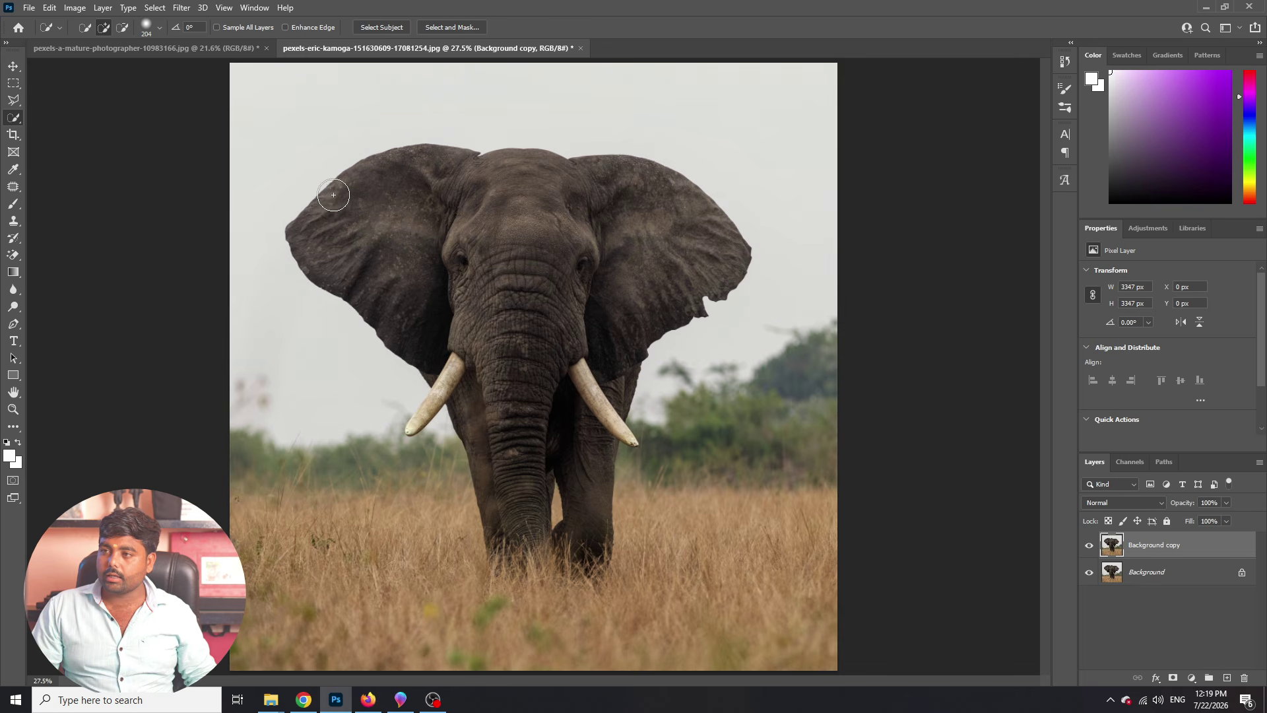
pyautogui.moveTo(347, 186)
pyautogui.mouseDown()
pyautogui.moveTo(571, 251)
pyautogui.moveTo(535, 488)
pyautogui.mouseUp()
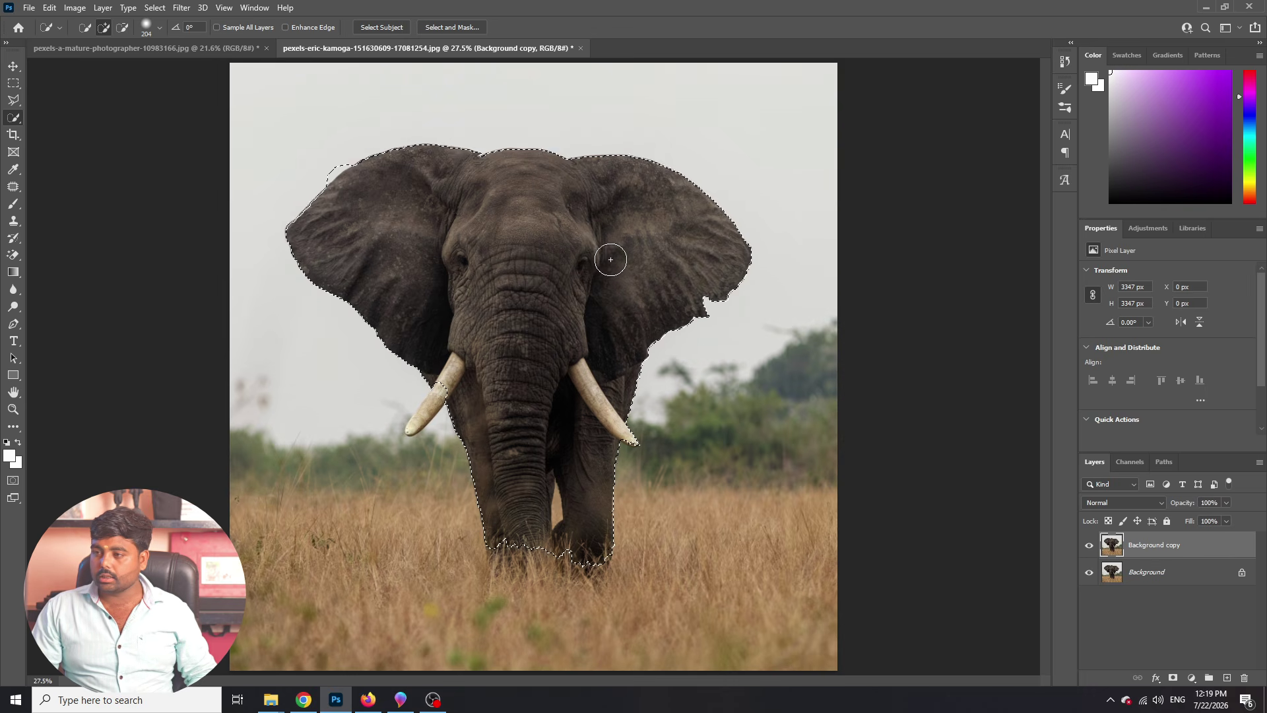
# Step: Shrink the brush to 76 px and add the rest of the tusk on the image's left side to the selection
pyautogui.scroll(5, 425, 393)
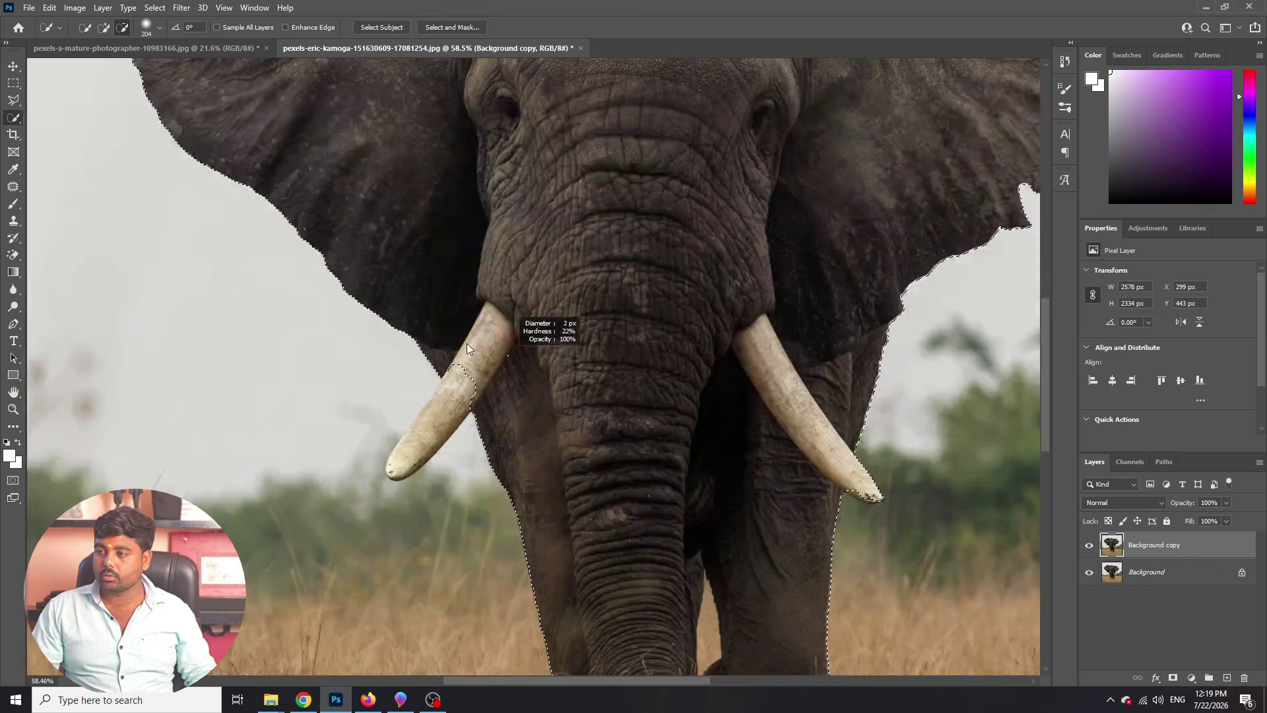
pyautogui.keyDown('alt'); pyautogui.rightClick(492, 358); pyautogui.keyUp('alt')
pyautogui.keyDown('alt'); pyautogui.rightClick(467, 364); pyautogui.keyUp('alt')
pyautogui.moveTo(453, 366)
pyautogui.mouseDown()
pyautogui.moveTo(449, 416)
pyautogui.moveTo(399, 471)
pyautogui.mouseUp()
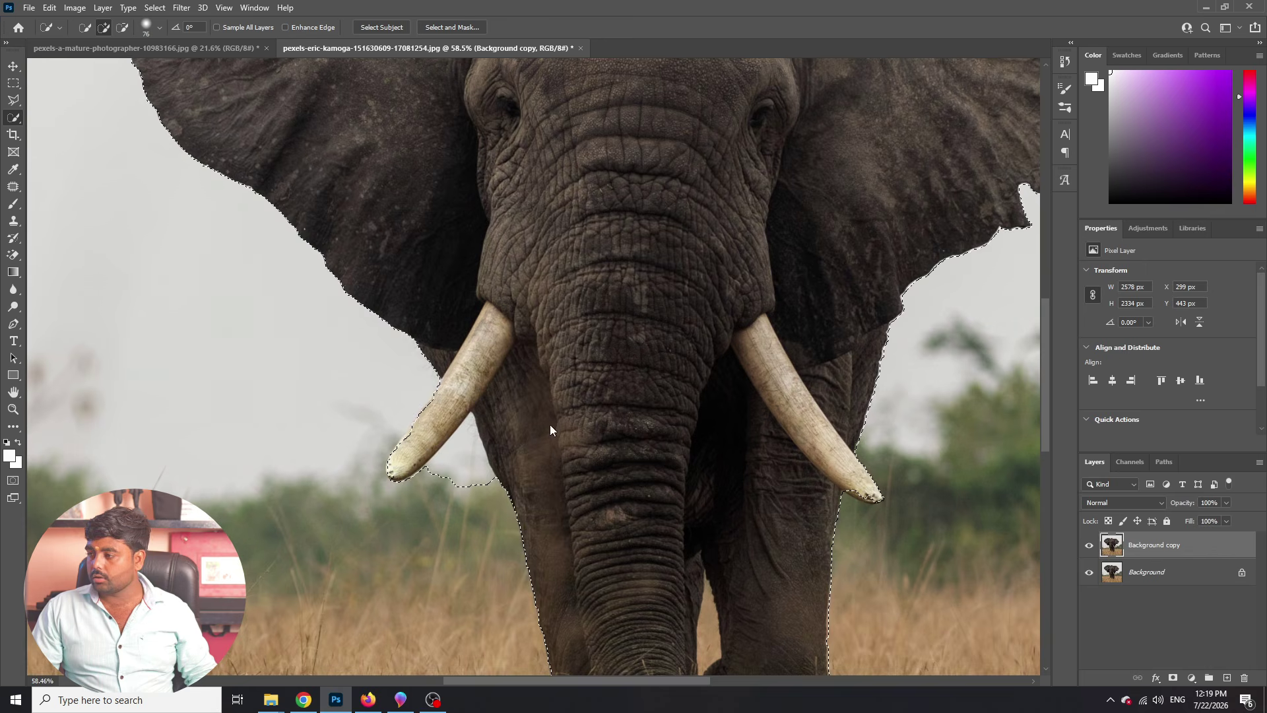
# Step: Subtract the background patch between the left-hand tusk and the front leg from the selection with the freehand Lasso tool
pyautogui.scroll(-2, 597, 423)
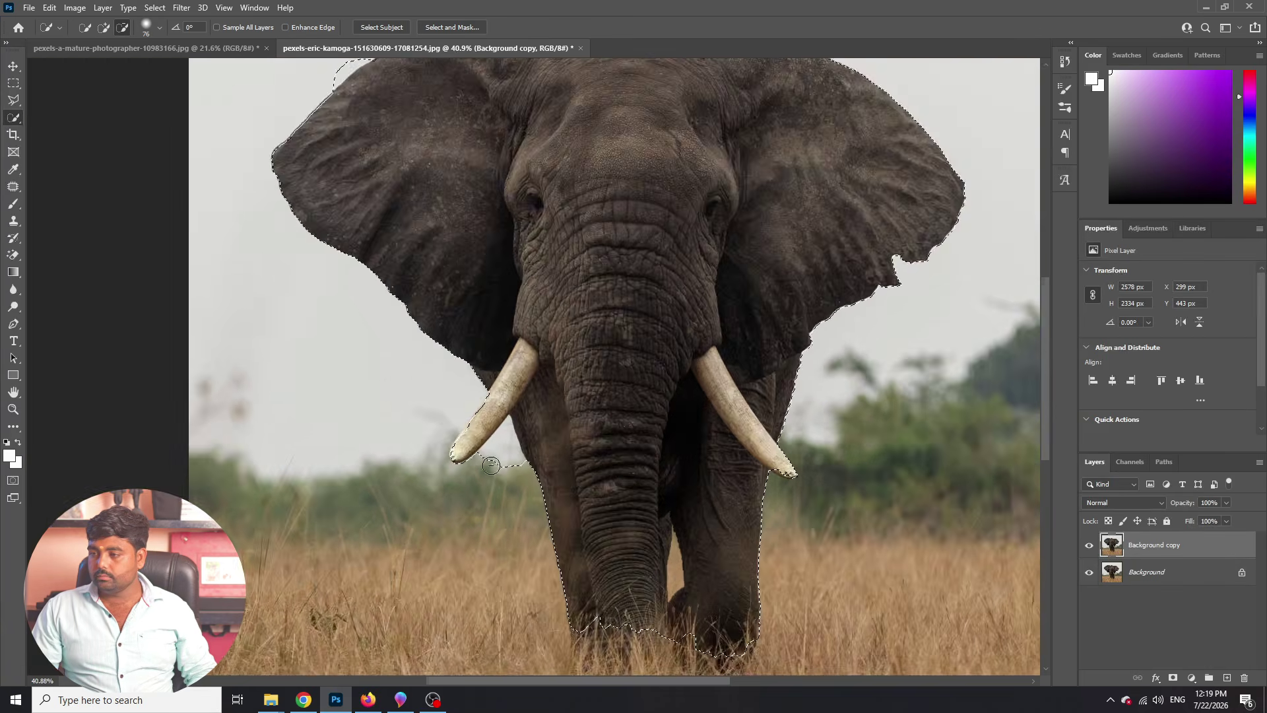
pyautogui.scroll(3, 490, 465)
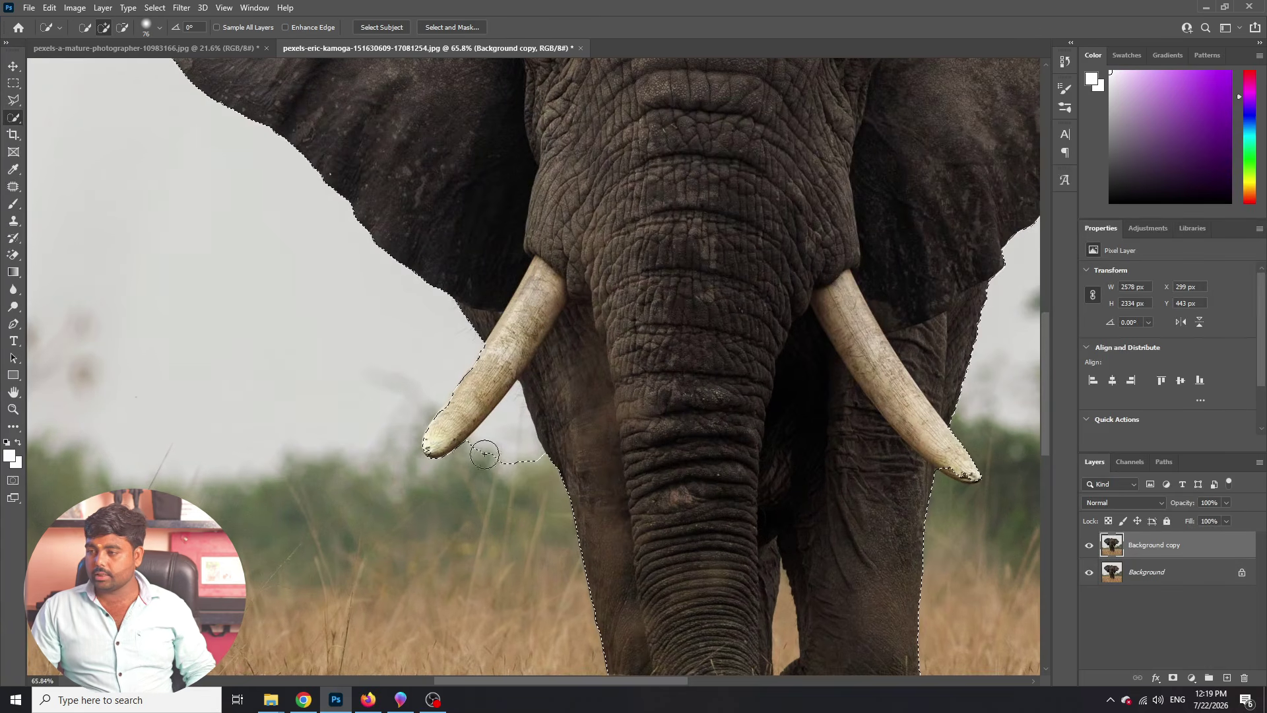
pyautogui.scroll(2, 532, 482)
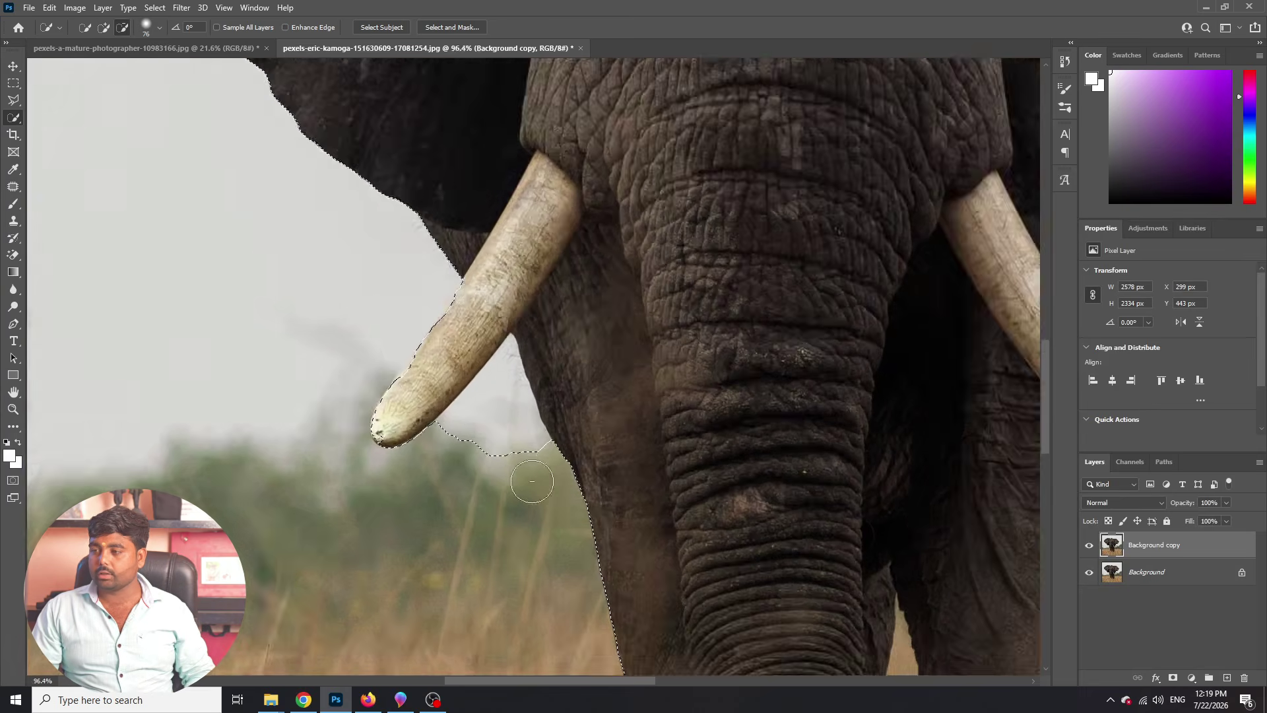
pyautogui.scroll(1, 532, 481)
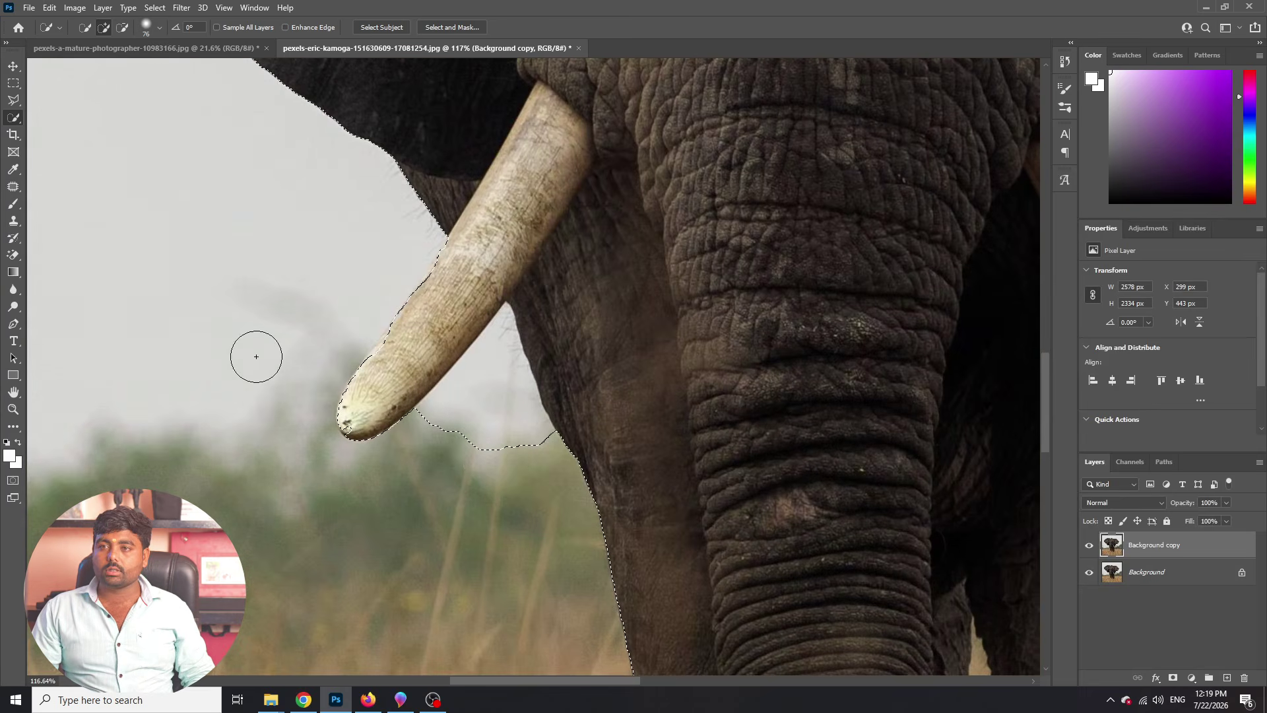
pyautogui.click(17, 99)
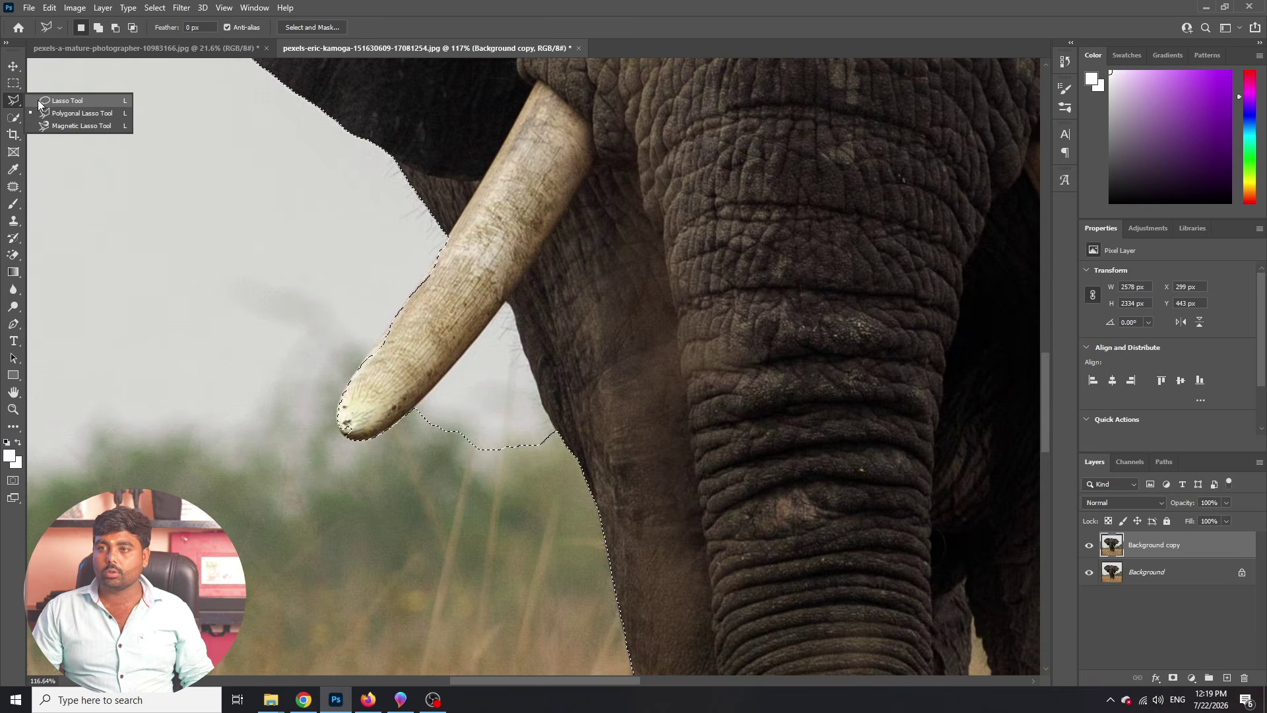
pyautogui.click(72, 102)
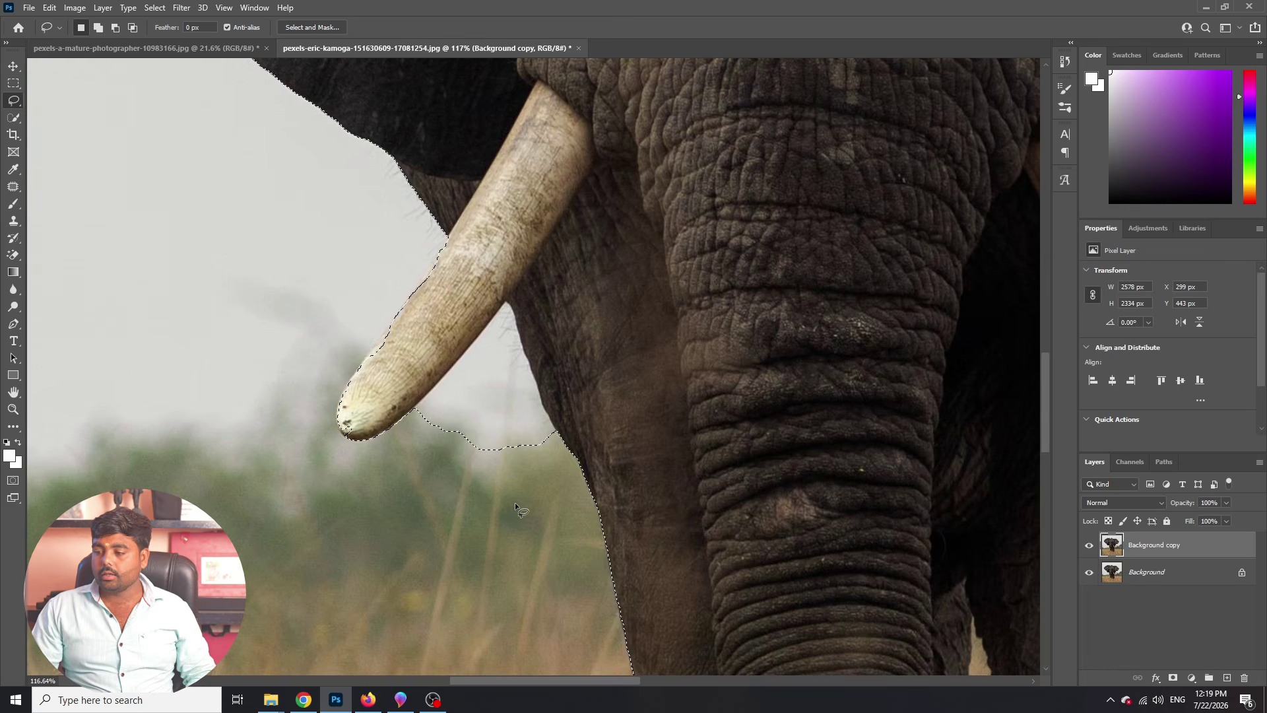
pyautogui.moveTo(523, 508); pyautogui.dragTo(446, 505)
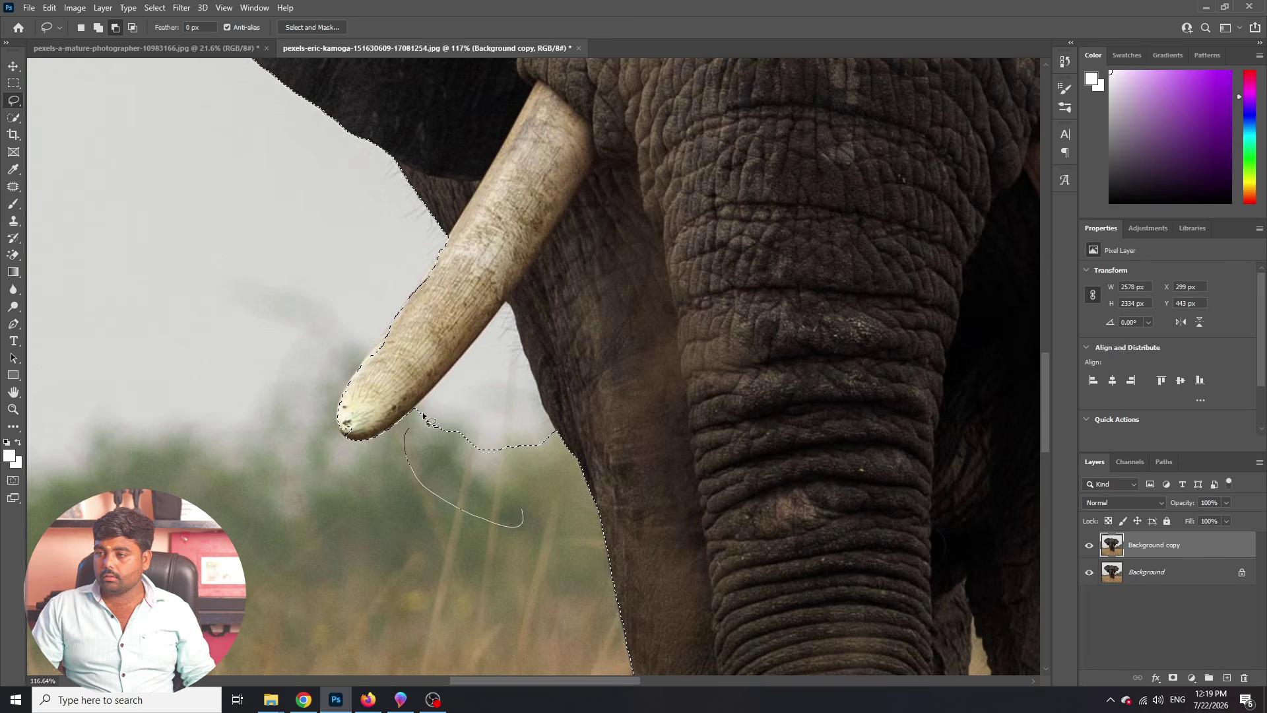
pyautogui.moveTo(513, 307); pyautogui.dragTo(513, 308)
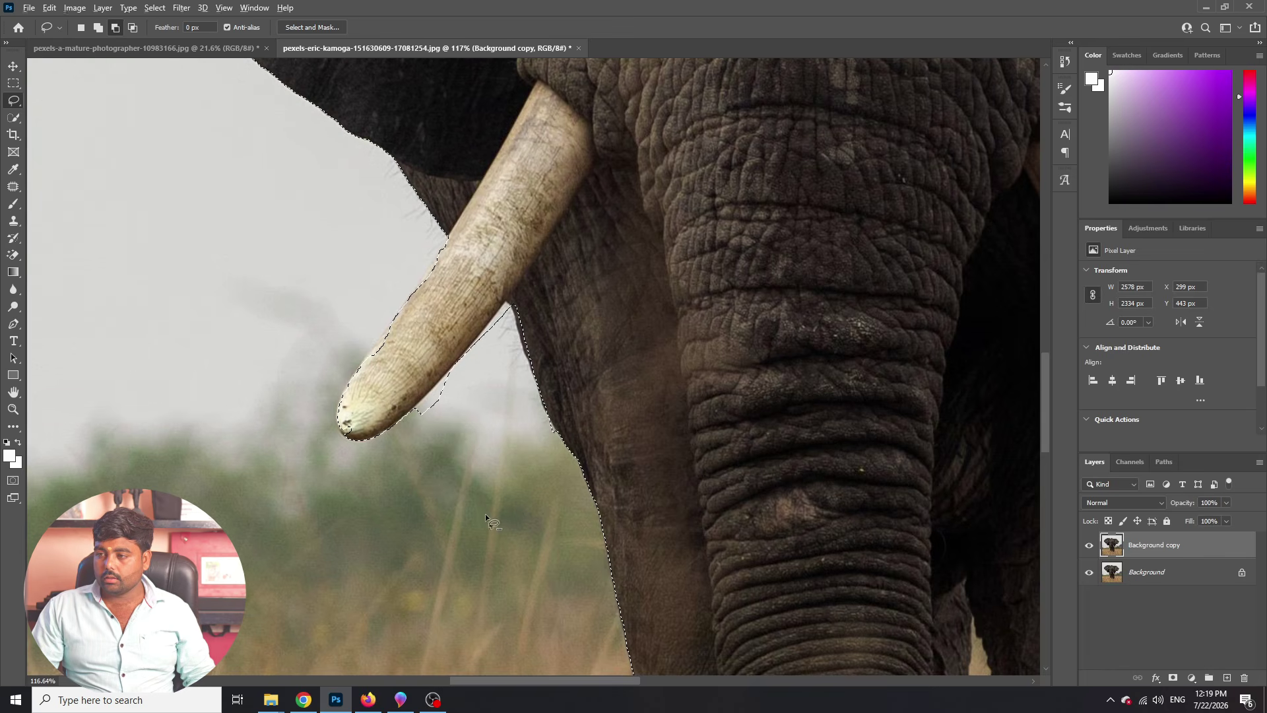
pyautogui.moveTo(419, 425)
pyautogui.mouseDown()
pyautogui.moveTo(418, 403)
pyautogui.moveTo(474, 384)
pyautogui.moveTo(462, 436)
pyautogui.mouseUp()
# Step: Subtract the stray sky area along the upper edge of the left-hand ear from the selection with the Lasso
pyautogui.scroll(-10, 436, 483)
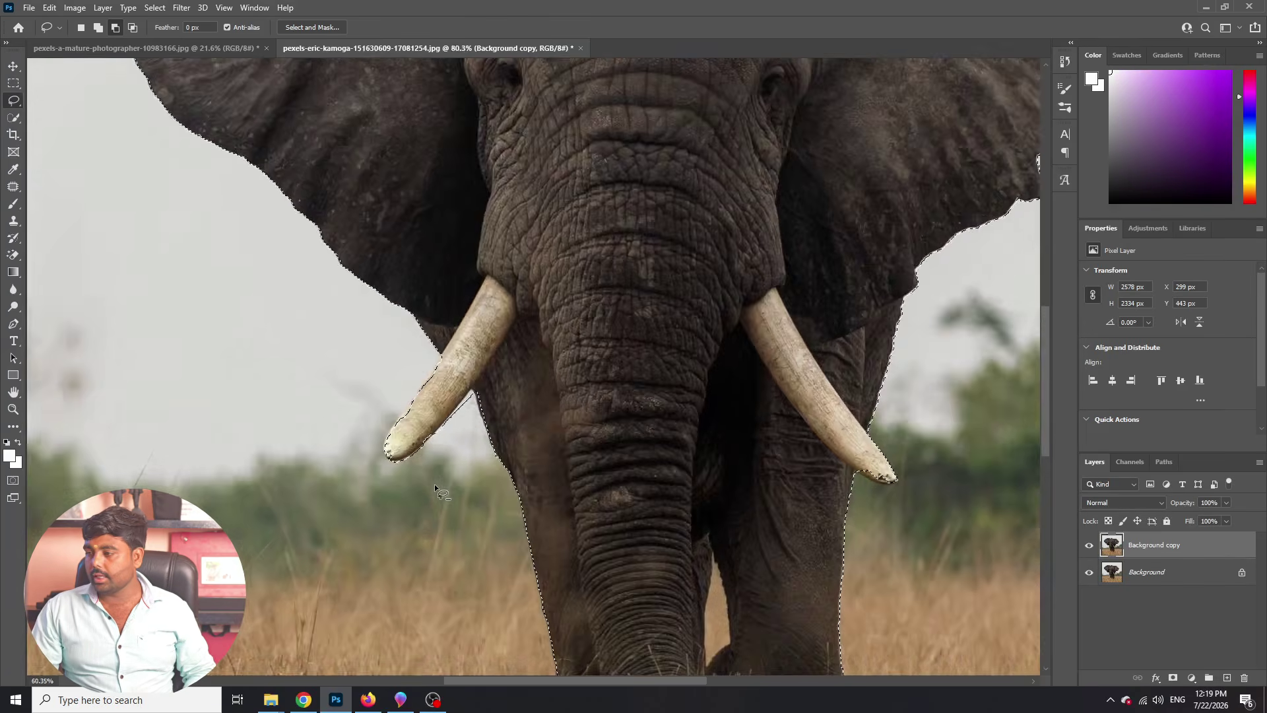
pyautogui.scroll(-3, 602, 577)
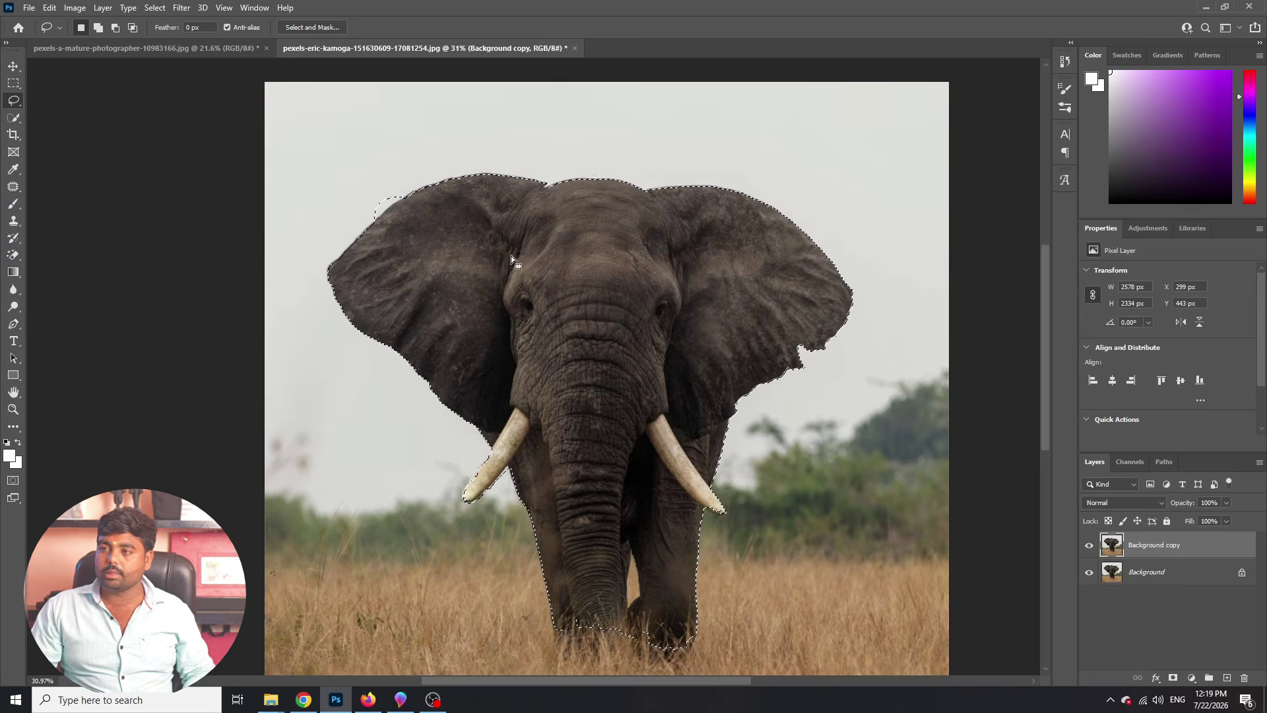
pyautogui.scroll(3, 423, 210)
pyautogui.scroll(3, 422, 209)
pyautogui.moveTo(330, 137)
pyautogui.mouseDown()
pyautogui.moveTo(268, 190)
pyautogui.moveTo(260, 234)
pyautogui.moveTo(284, 257)
pyautogui.moveTo(310, 244)
pyautogui.mouseUp()
pyautogui.moveTo(410, 169); pyautogui.dragTo(360, 156)
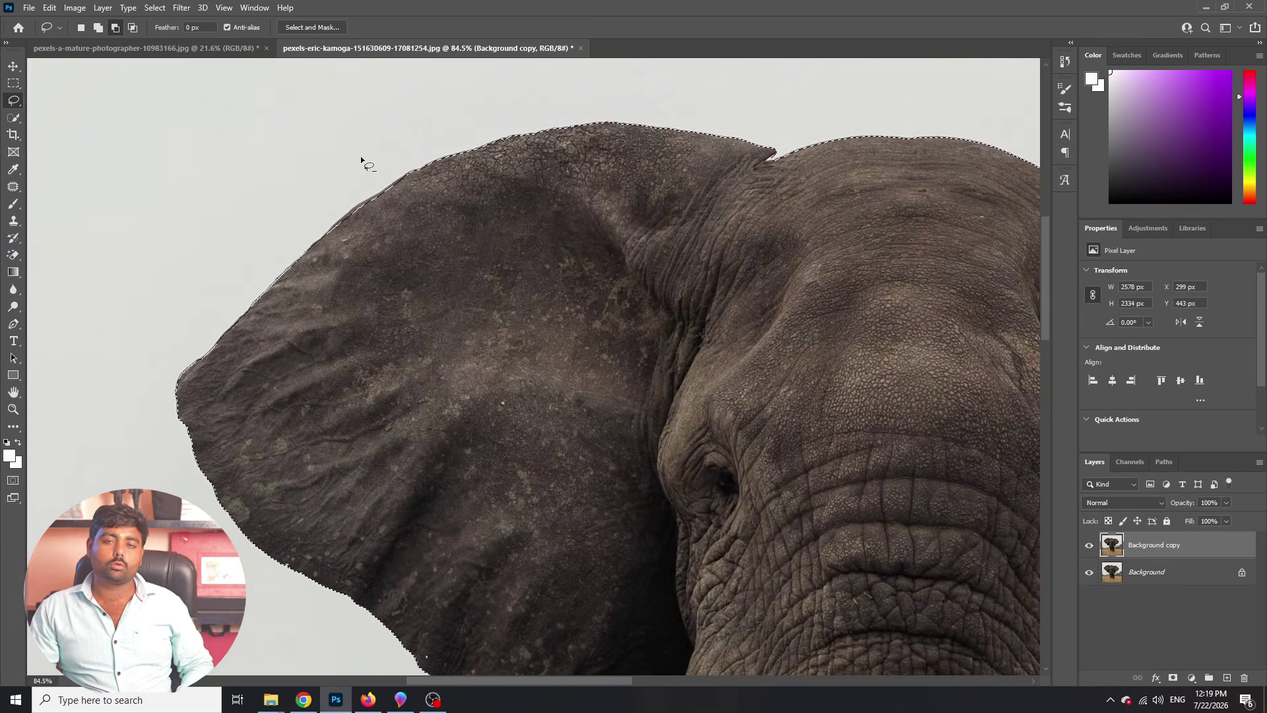
# Step: Check the outline around the whole elephant and clear the selection
pyautogui.scroll(-3, 353, 165)
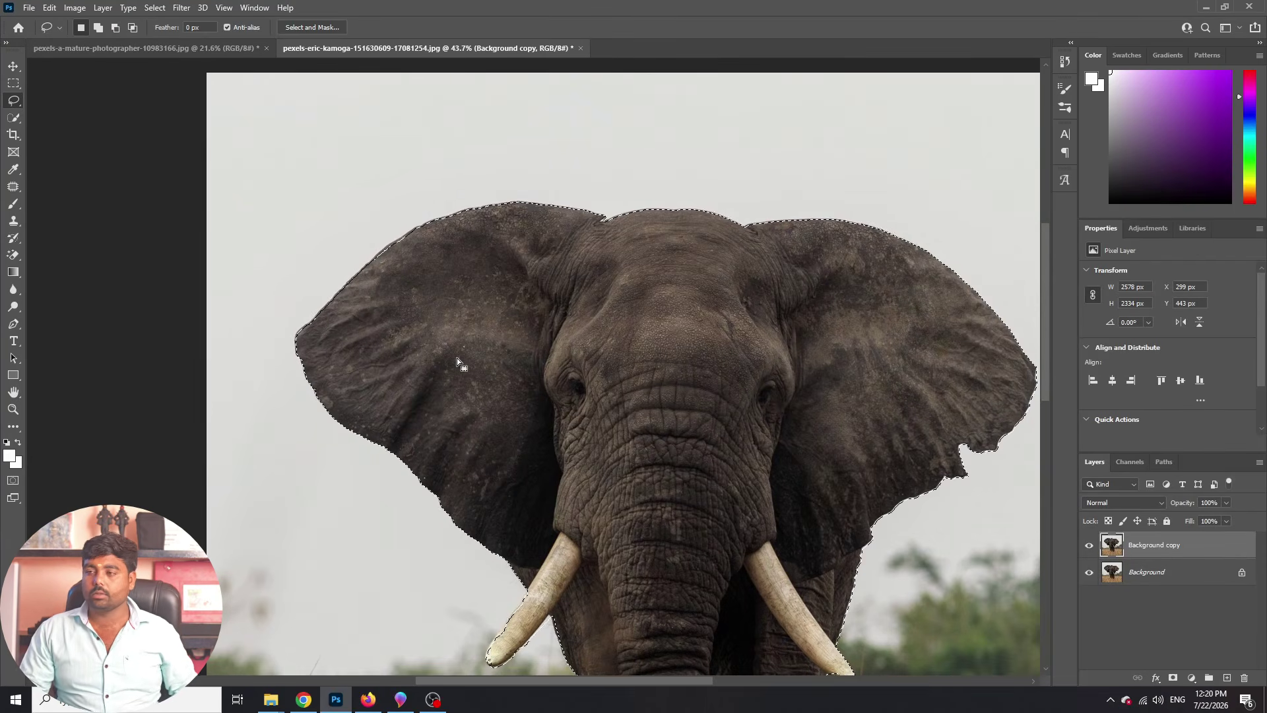
pyautogui.scroll(-3, 456, 365)
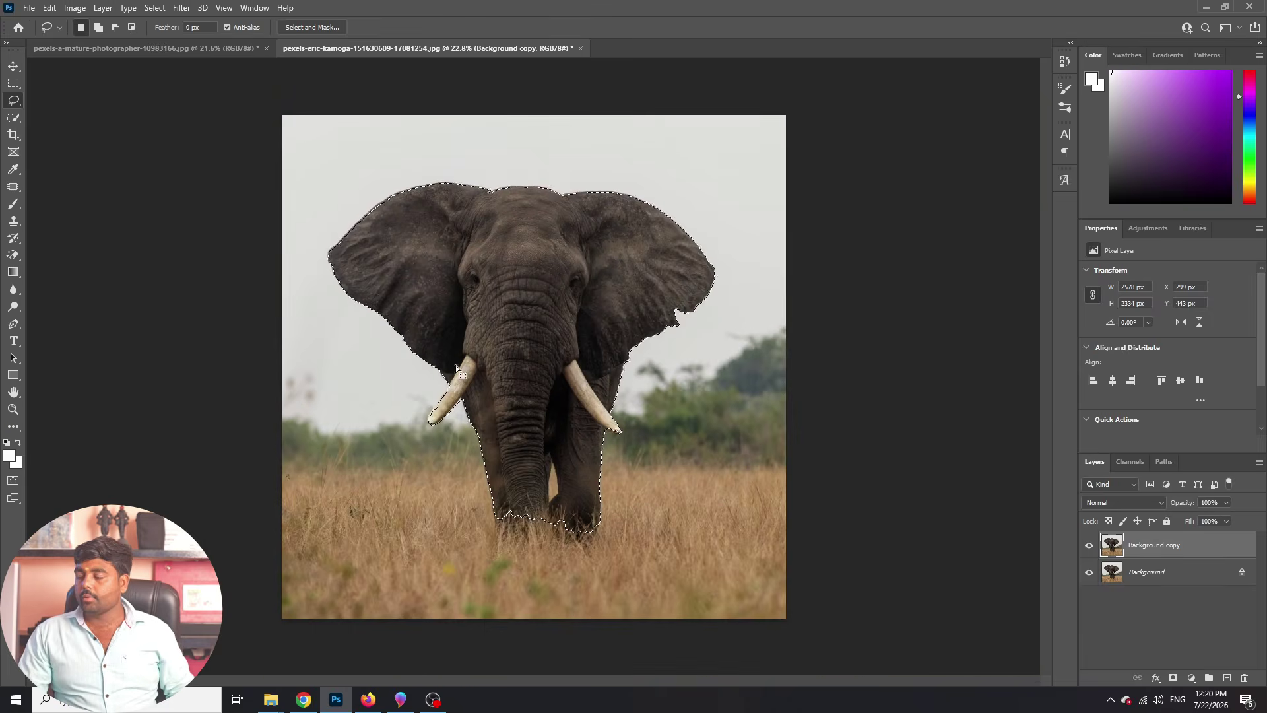
pyautogui.scroll(2, 480, 264)
pyautogui.scroll(1, 480, 264)
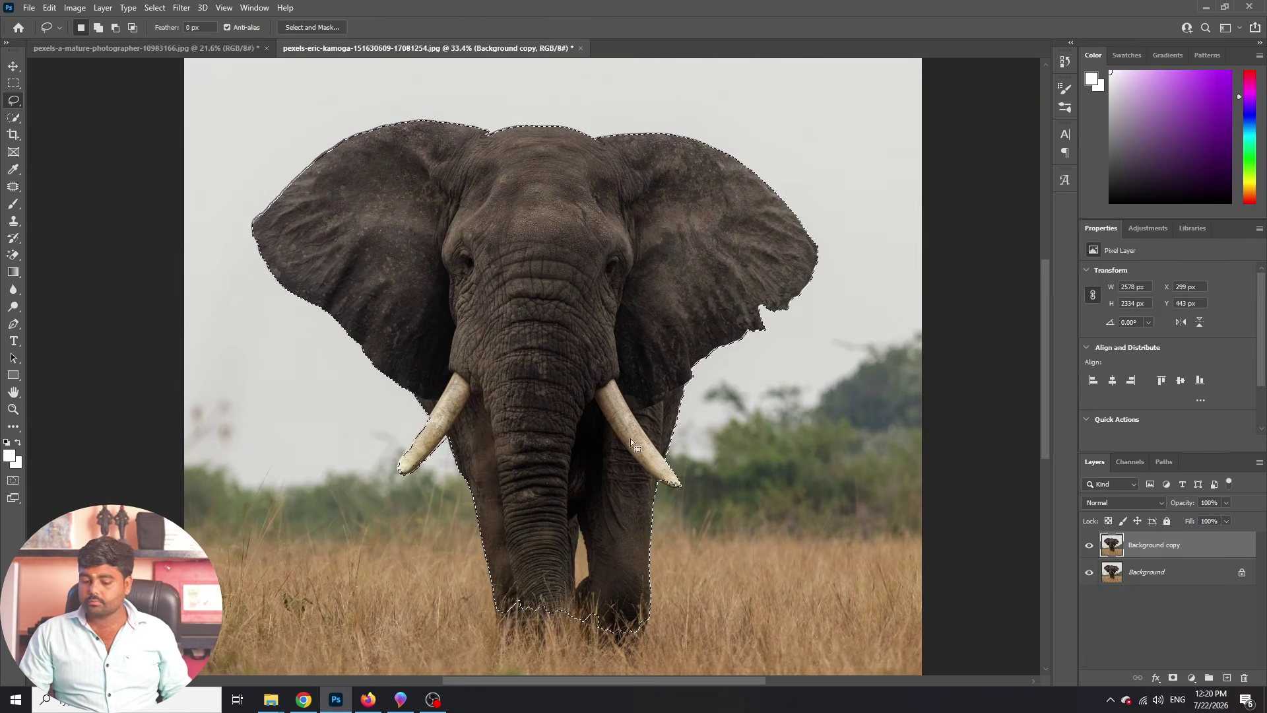
pyautogui.hotkey('ctrl', 'd')
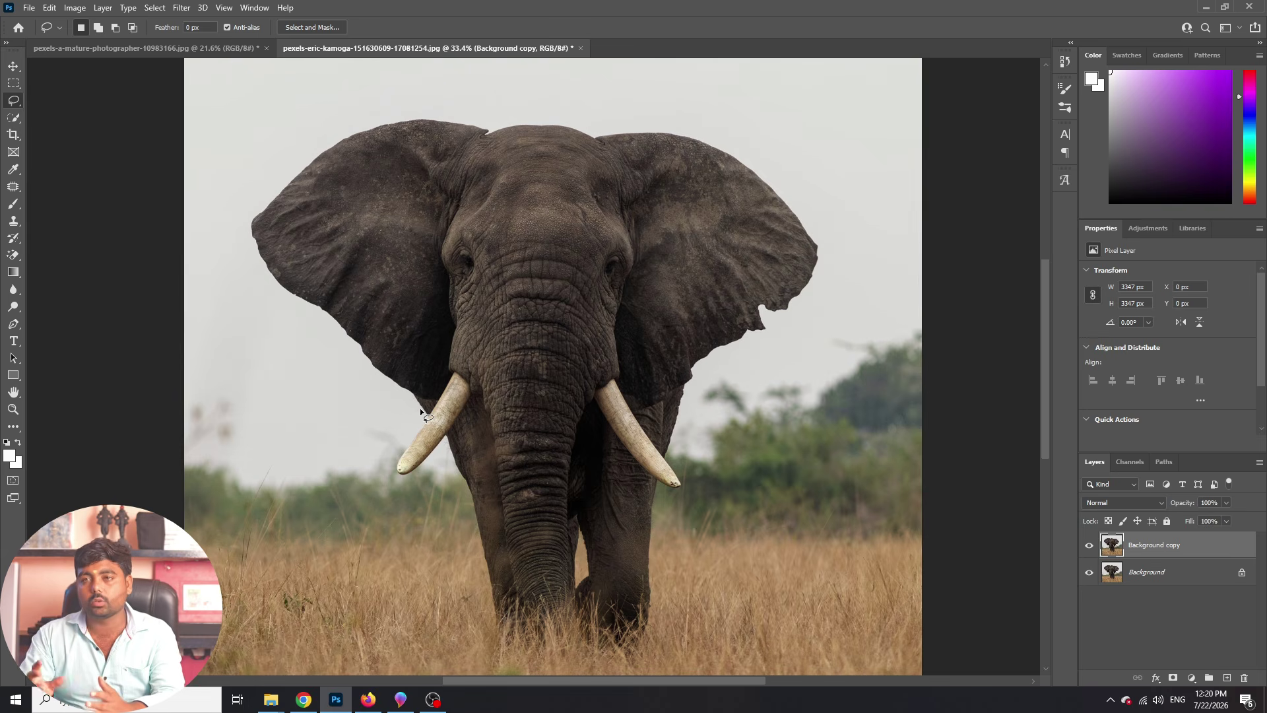
# Step: Select the sky behind the elephant with the Magic Wand tool, using a tolerance of 32 and contiguous sampling
pyautogui.rightClick(14, 118)
pyautogui.click(74, 140)
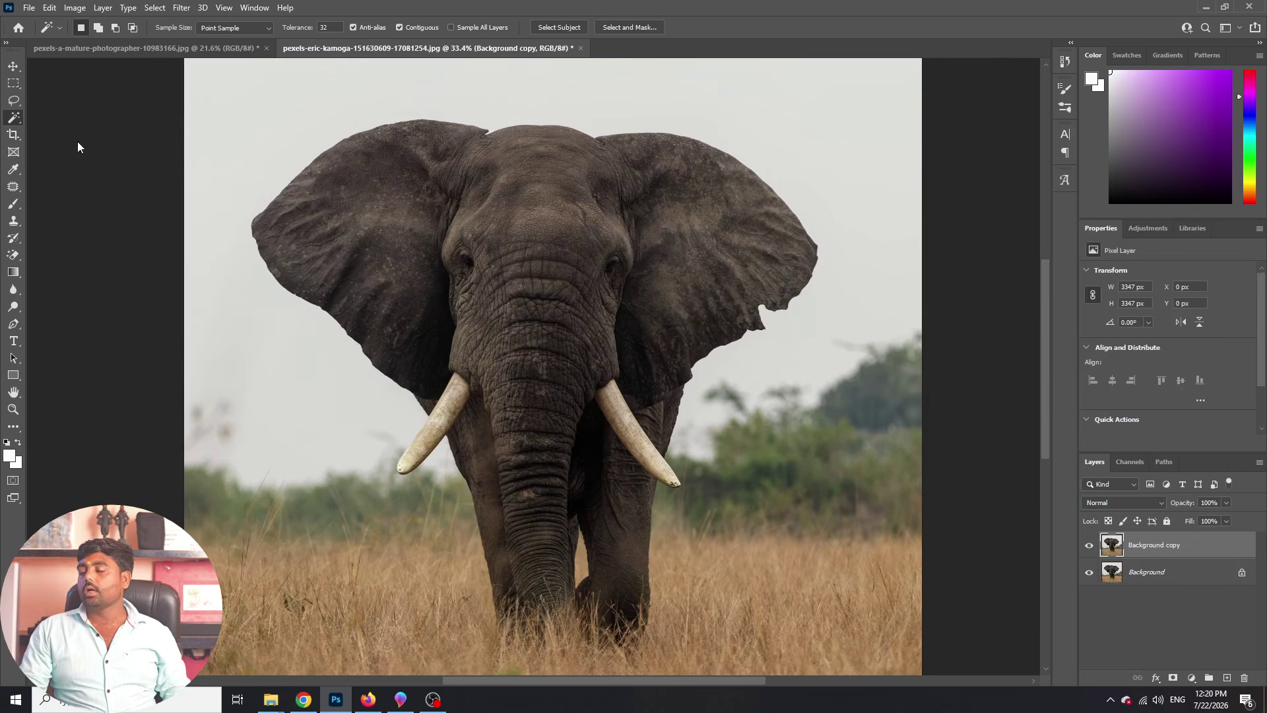
pyautogui.scroll(-2, 515, 295)
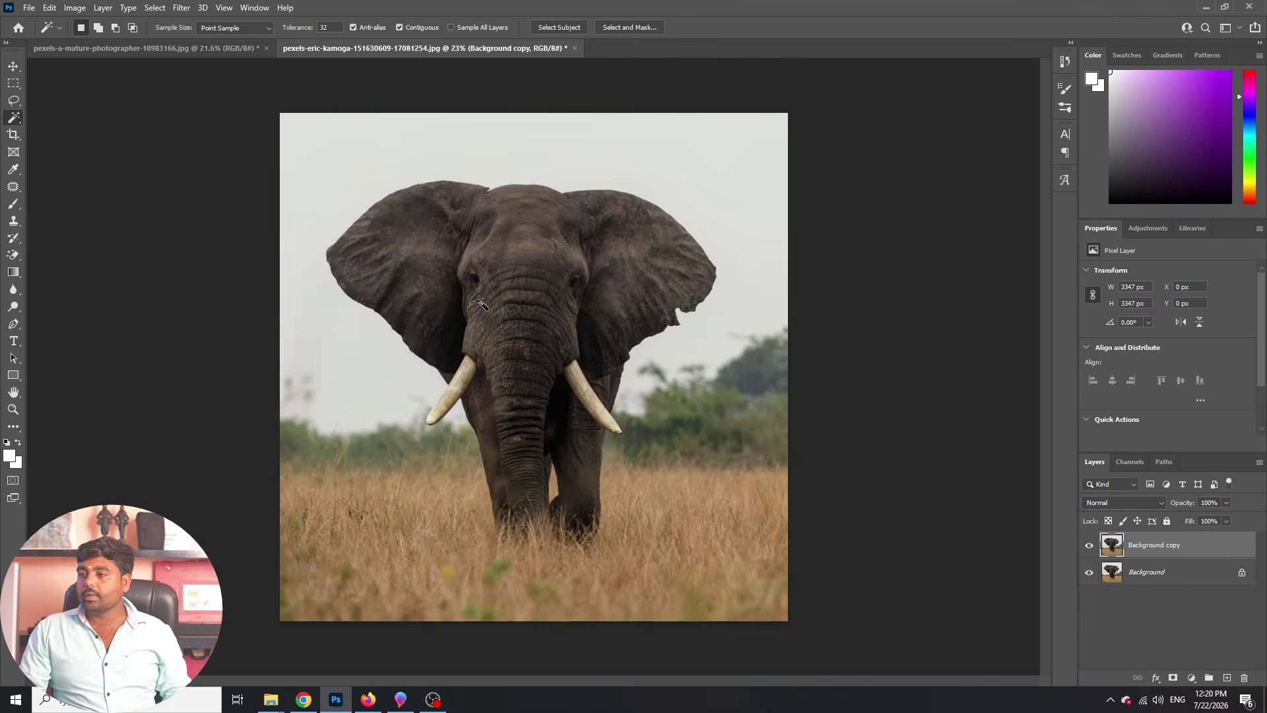
pyautogui.scroll(1, 481, 304)
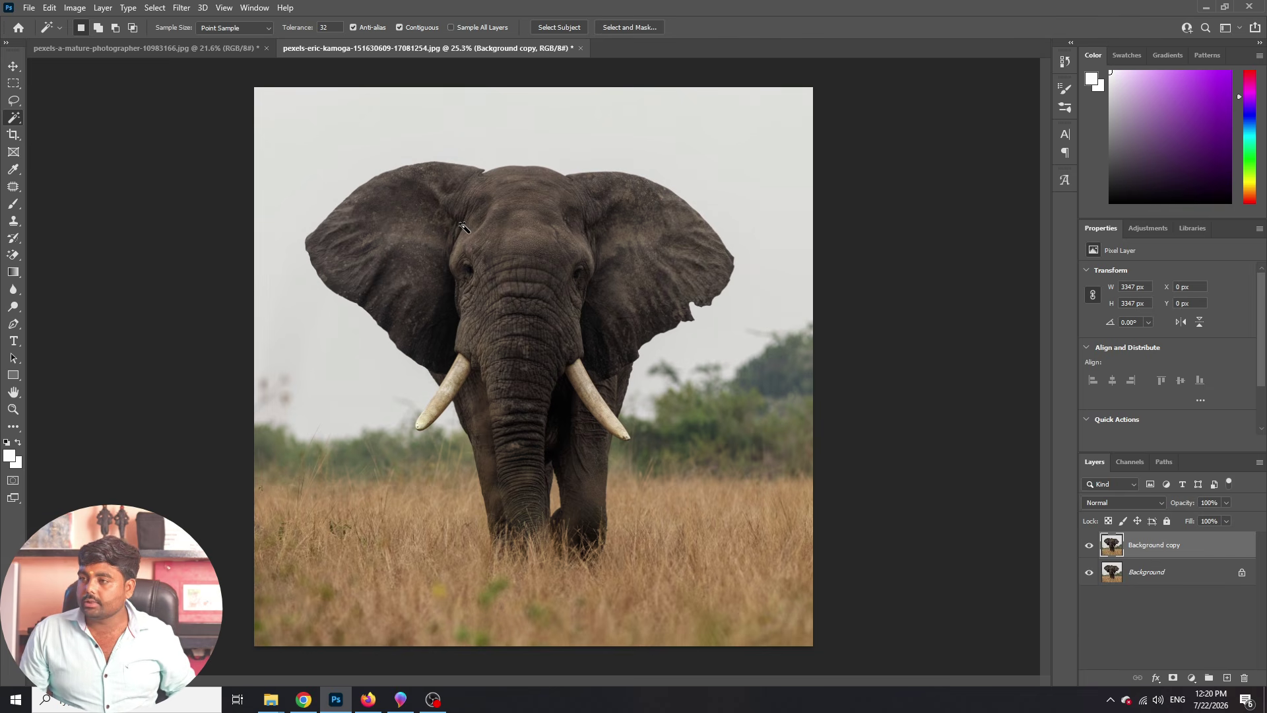
pyautogui.scroll(1, 479, 266)
pyautogui.scroll(-1, 479, 266)
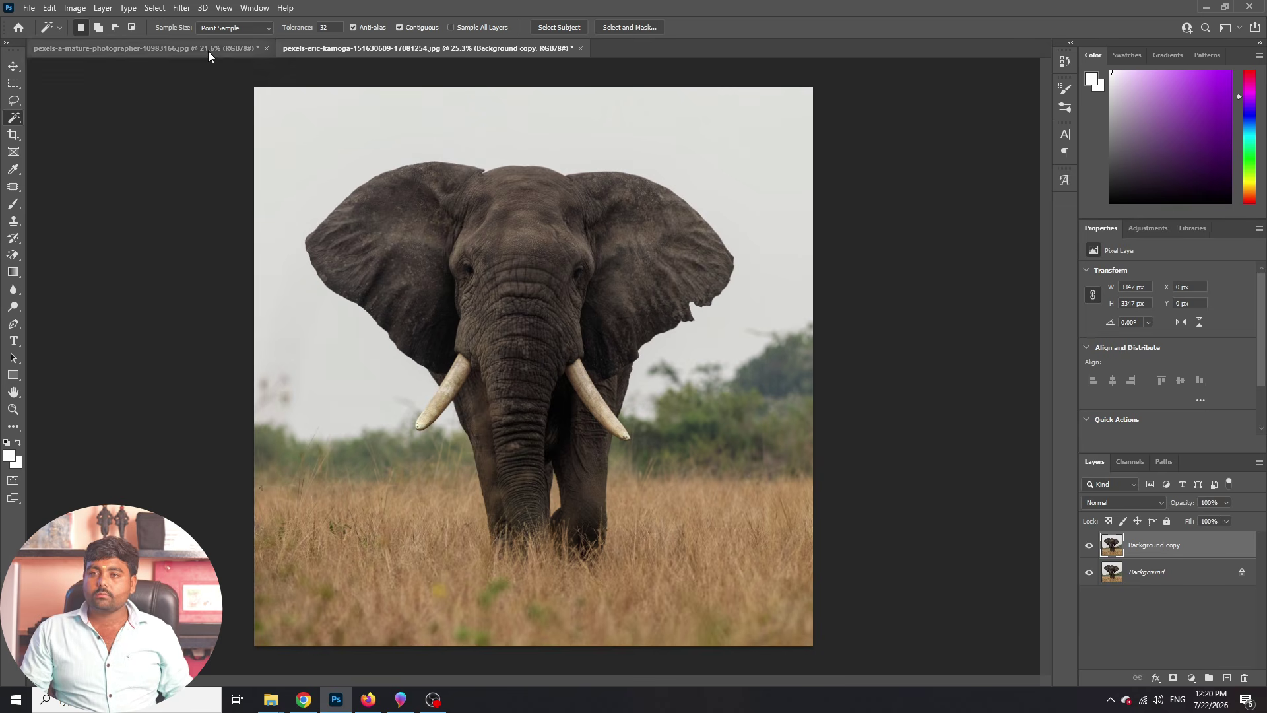
pyautogui.rightClick(18, 117)
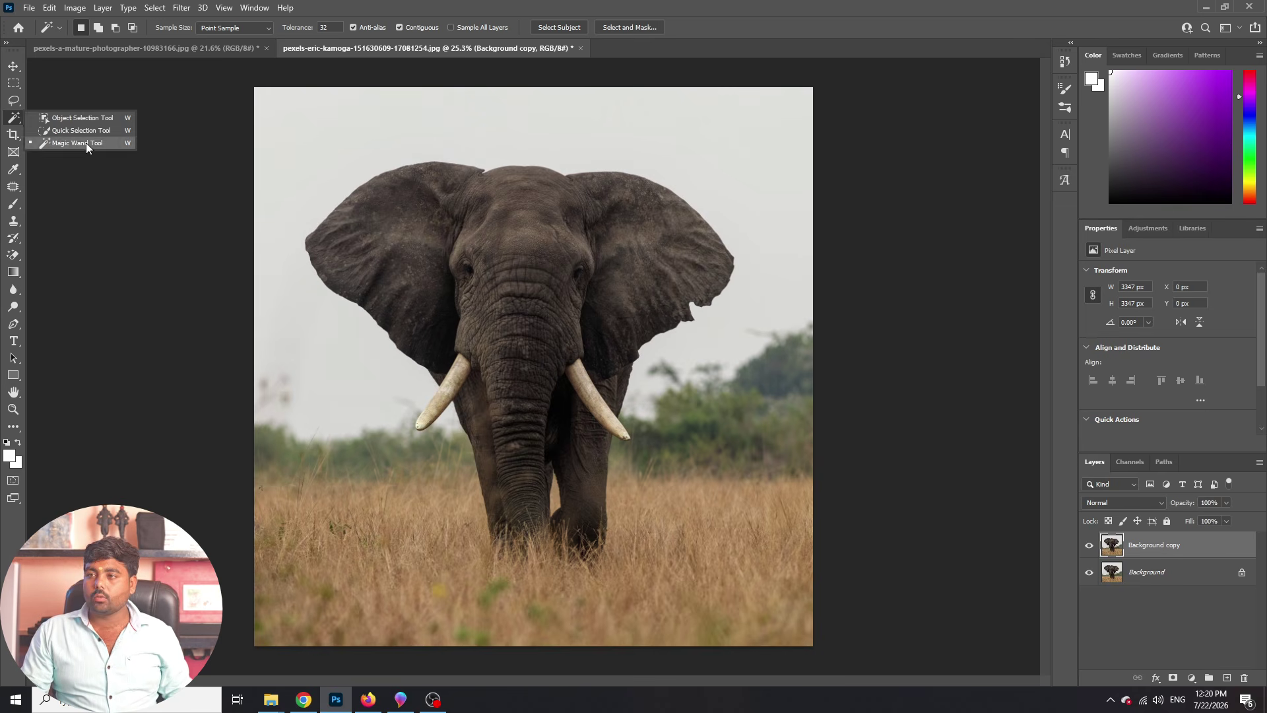
pyautogui.click(86, 143)
pyautogui.click(319, 128)
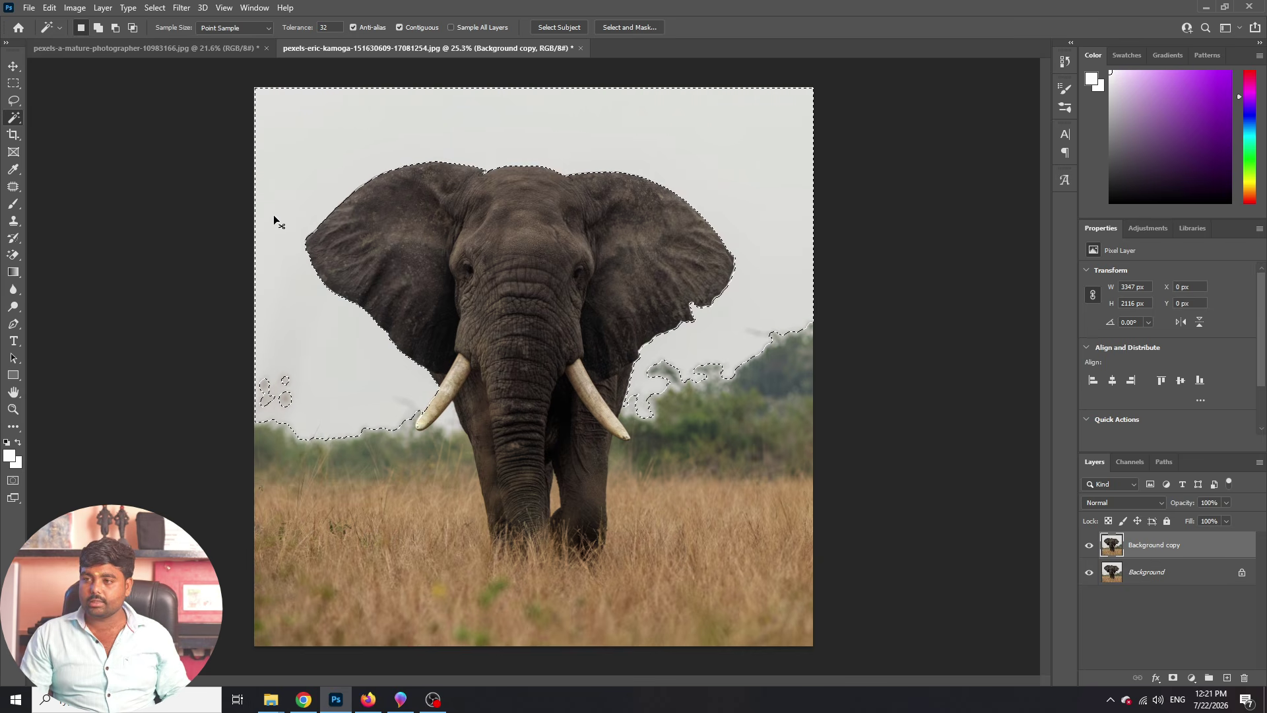
# Step: Clear the selection, reselect the sky behind the elephant with the Magic Wand tool, and deselect it again
pyautogui.hotkey('ctrl', 'd')
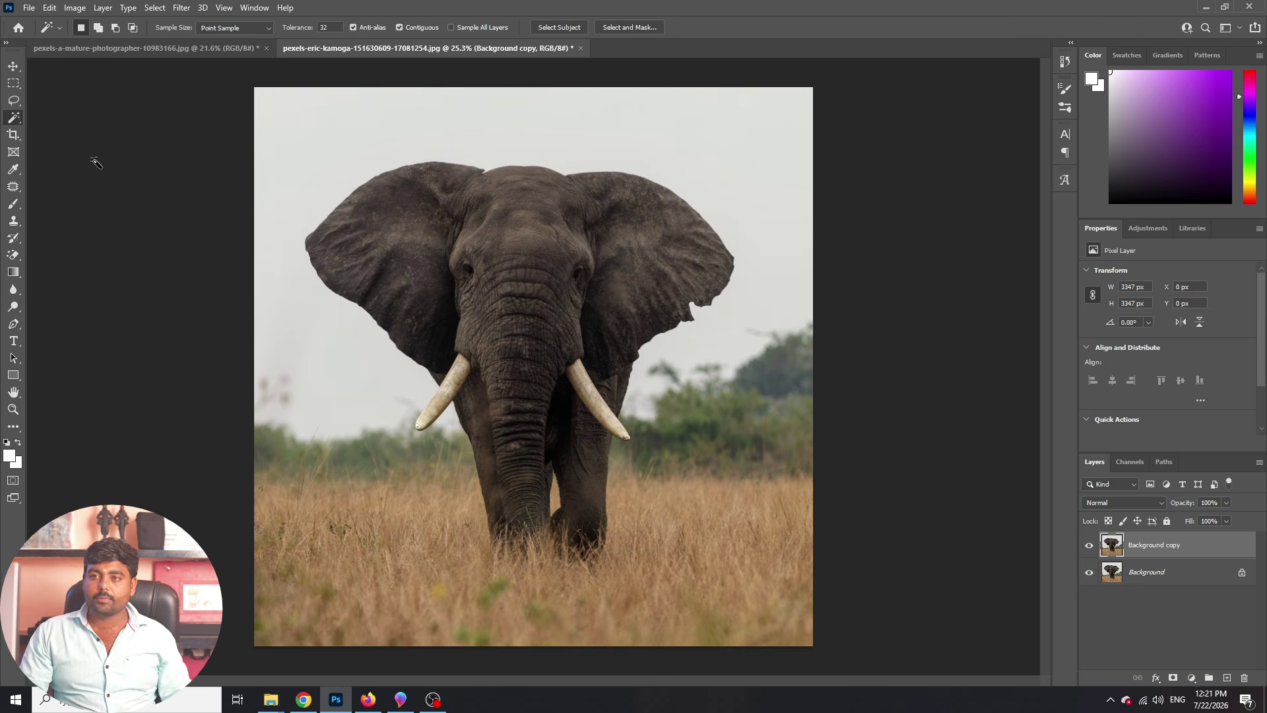
pyautogui.rightClick(11, 123)
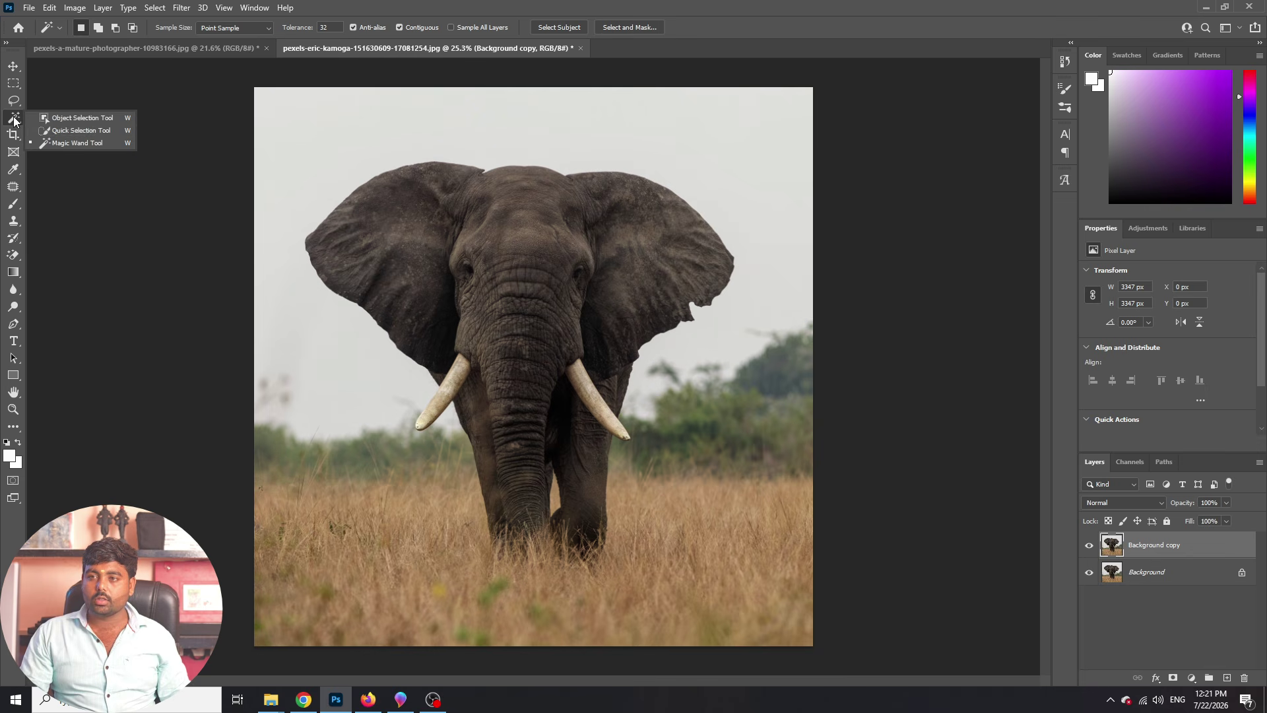
pyautogui.click(98, 142)
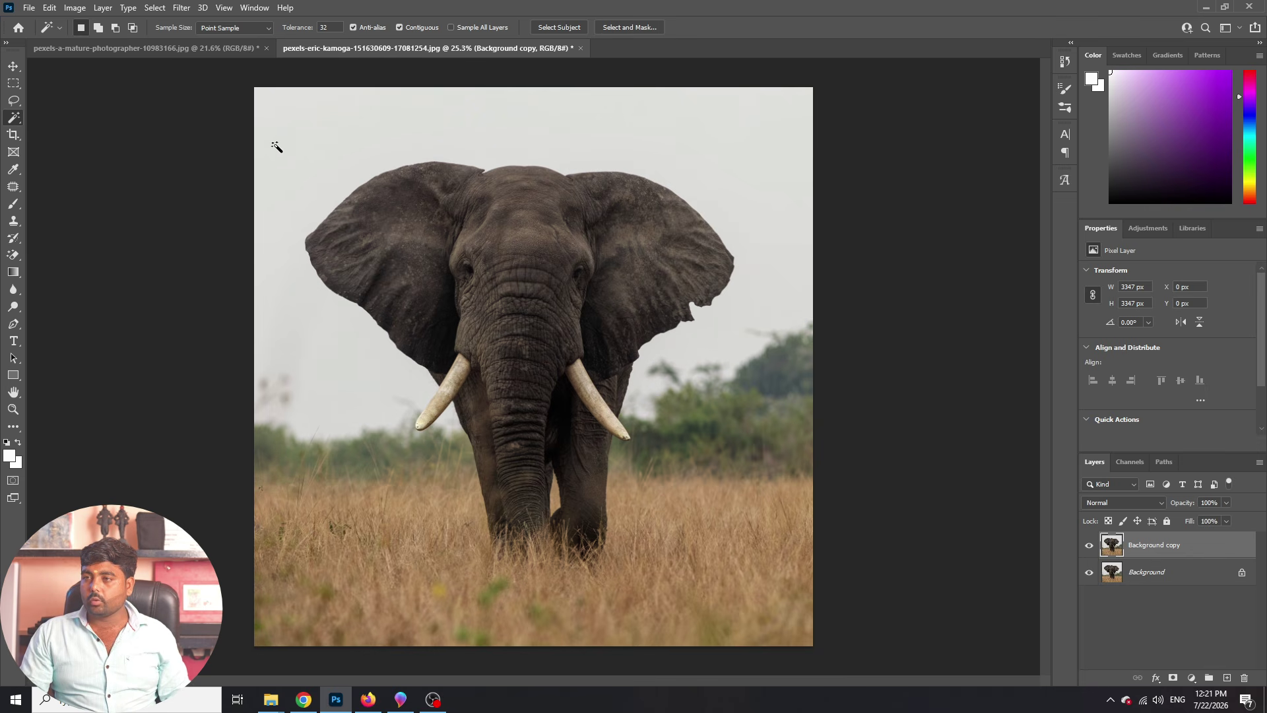
pyautogui.click(315, 148)
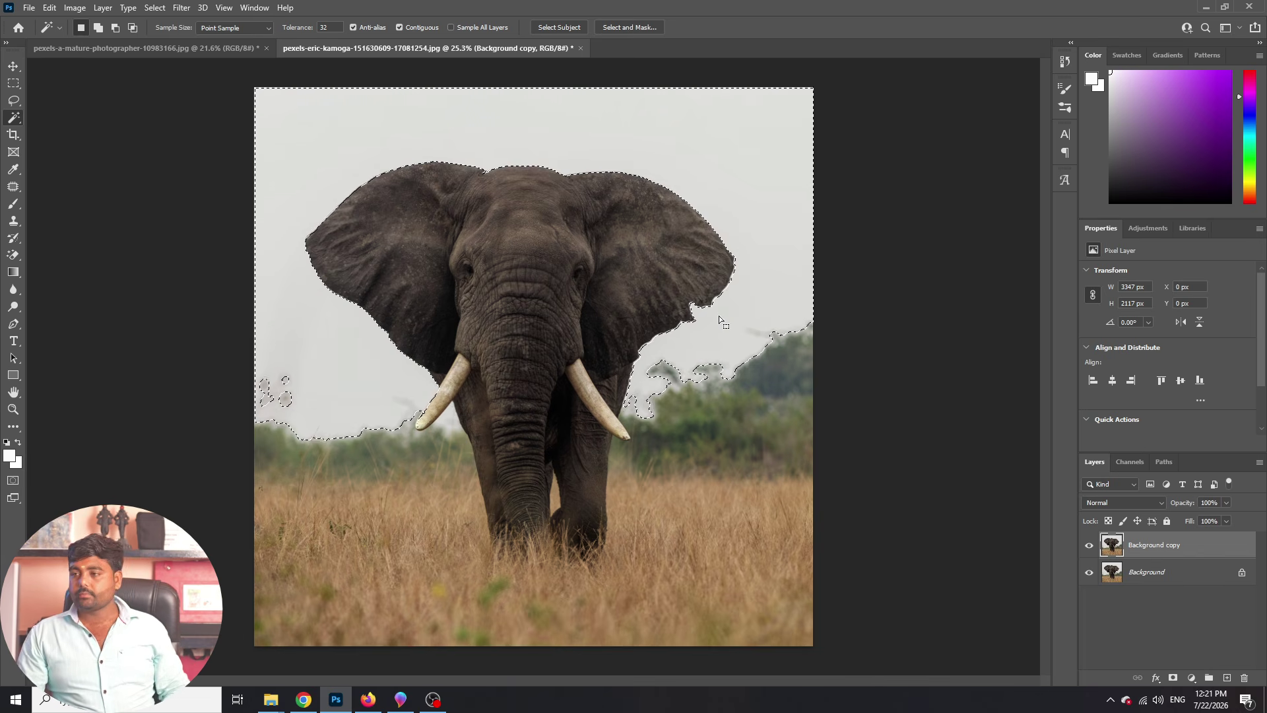
pyautogui.hotkey('ctrl', 'd')
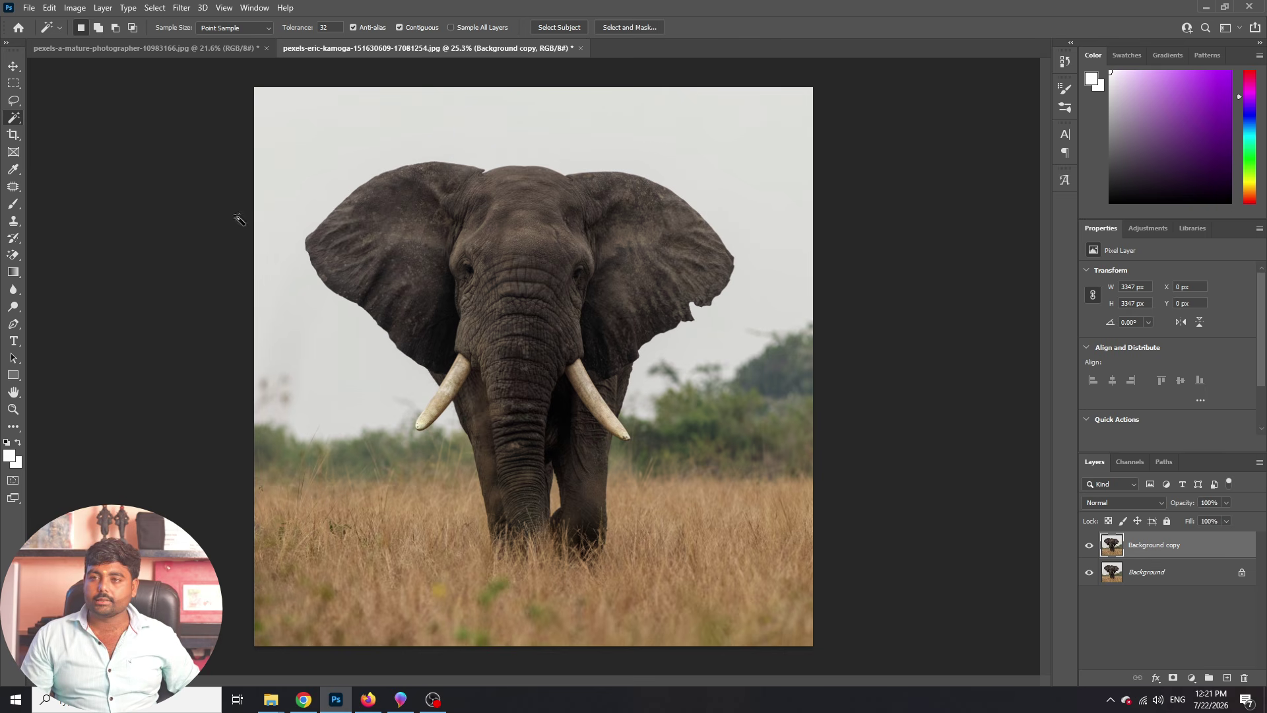
# Step: Activate the Move tool and switch to the blank pexels-a-mature-photographer-10983166.jpg document
pyautogui.click(22, 136)
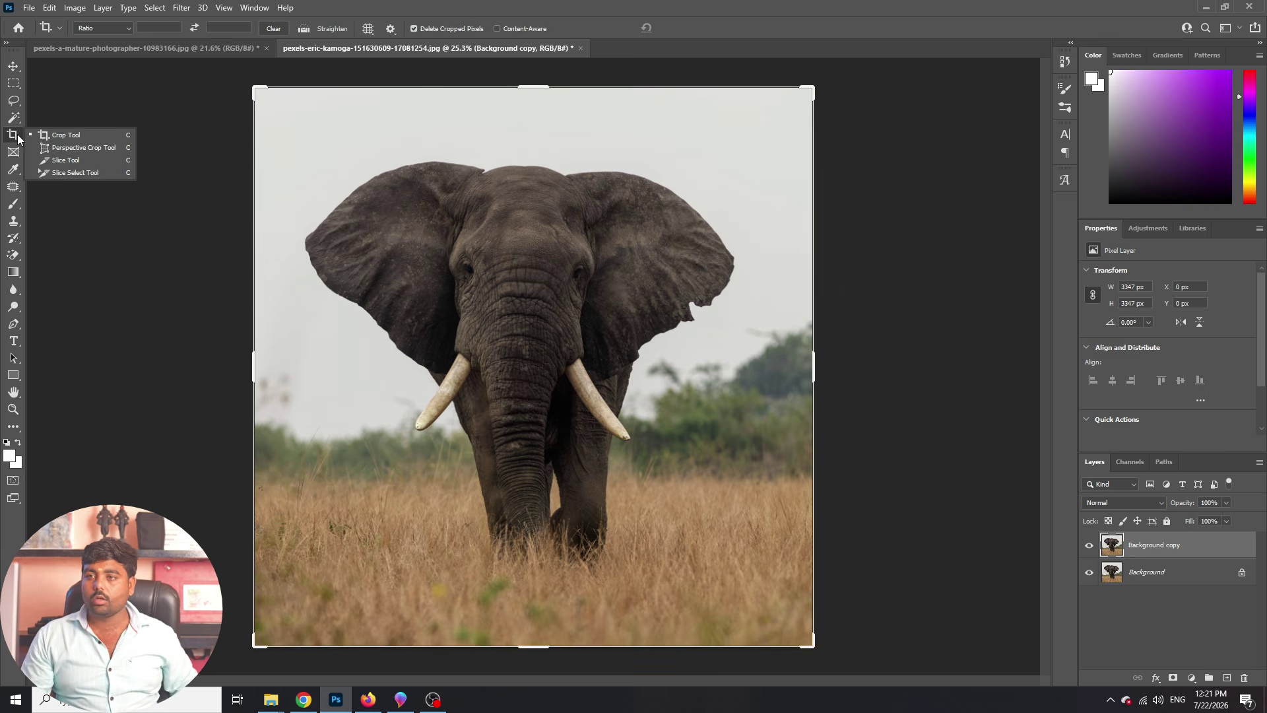
pyautogui.click(58, 136)
pyautogui.press('v')
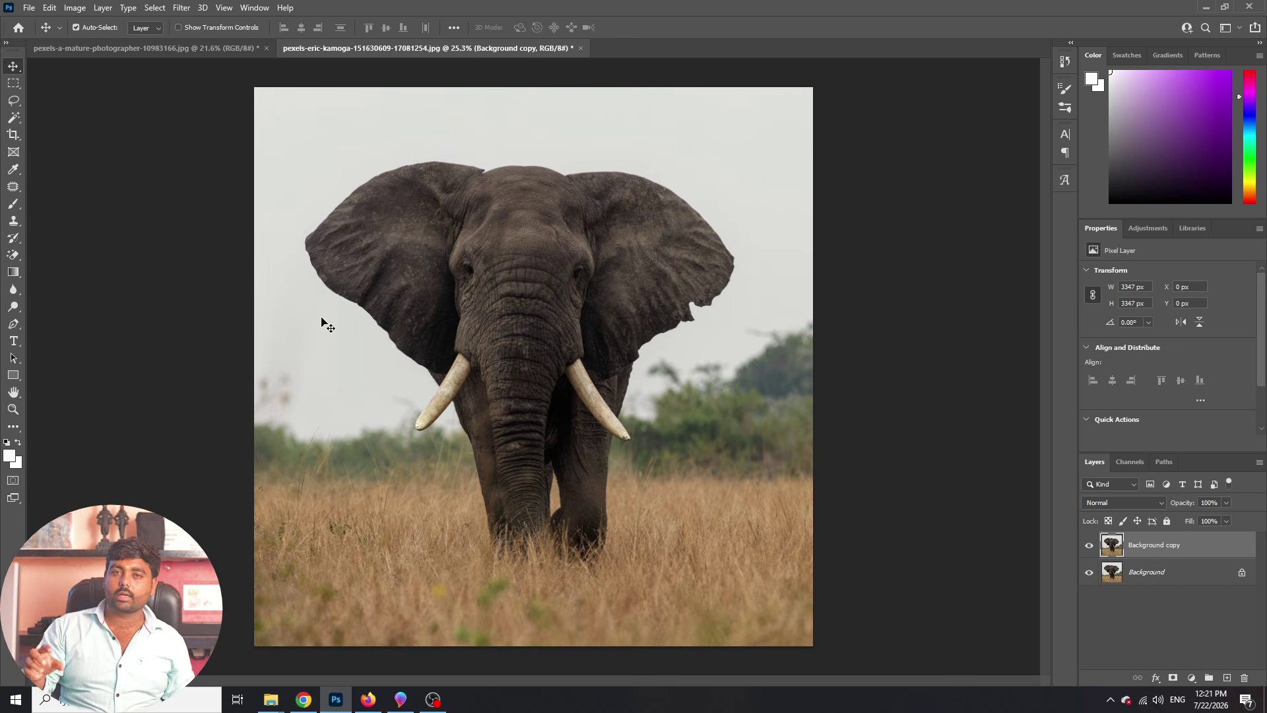
pyautogui.scroll(-2, 317, 318)
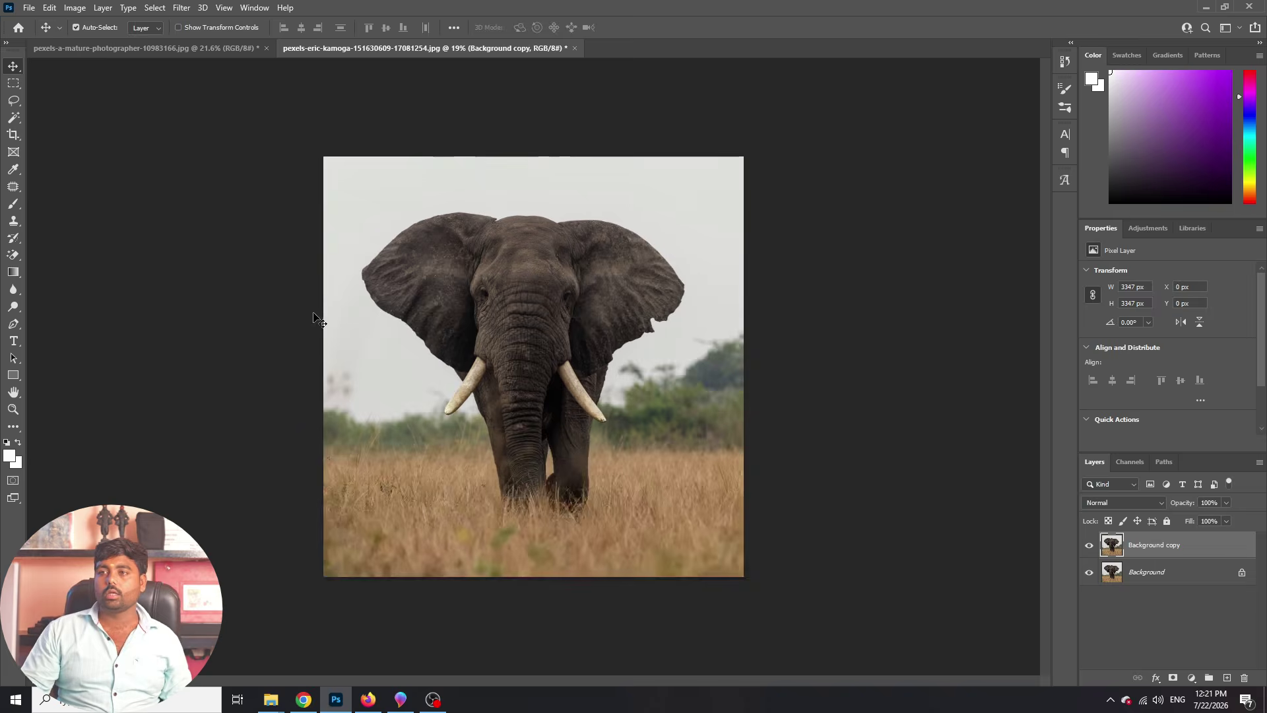
pyautogui.click(188, 50)
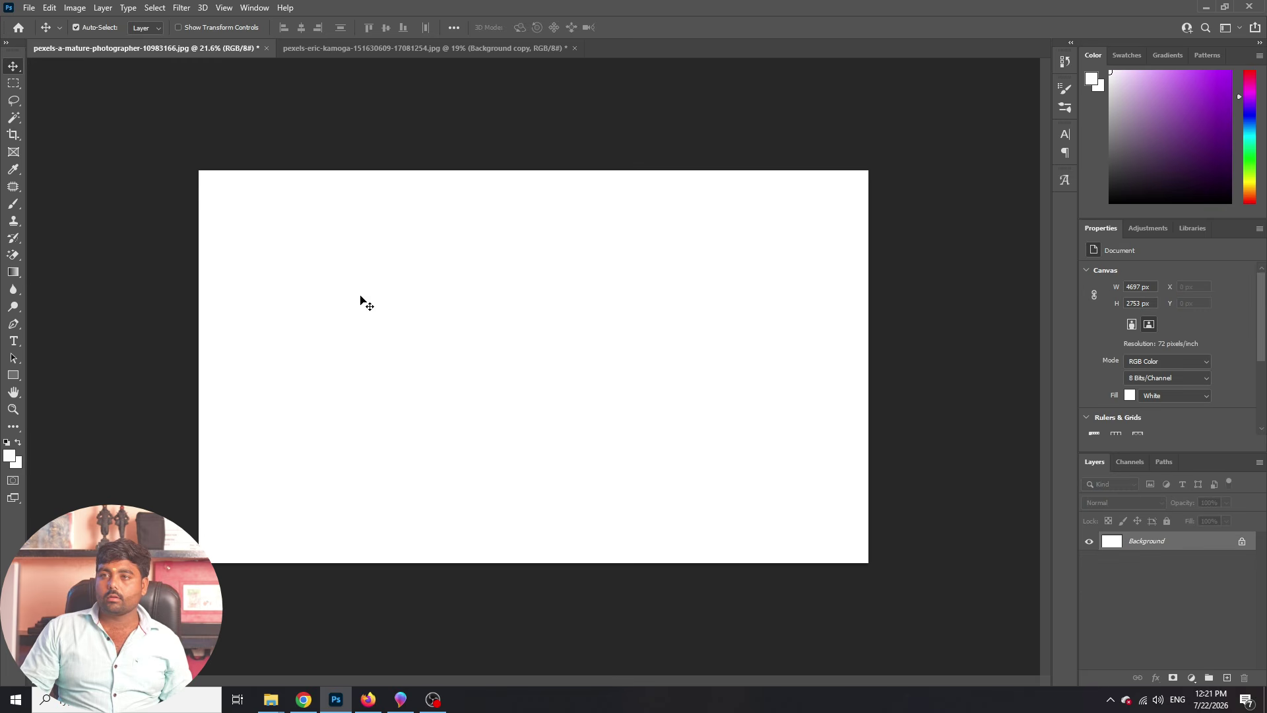
pyautogui.click(29, 7)
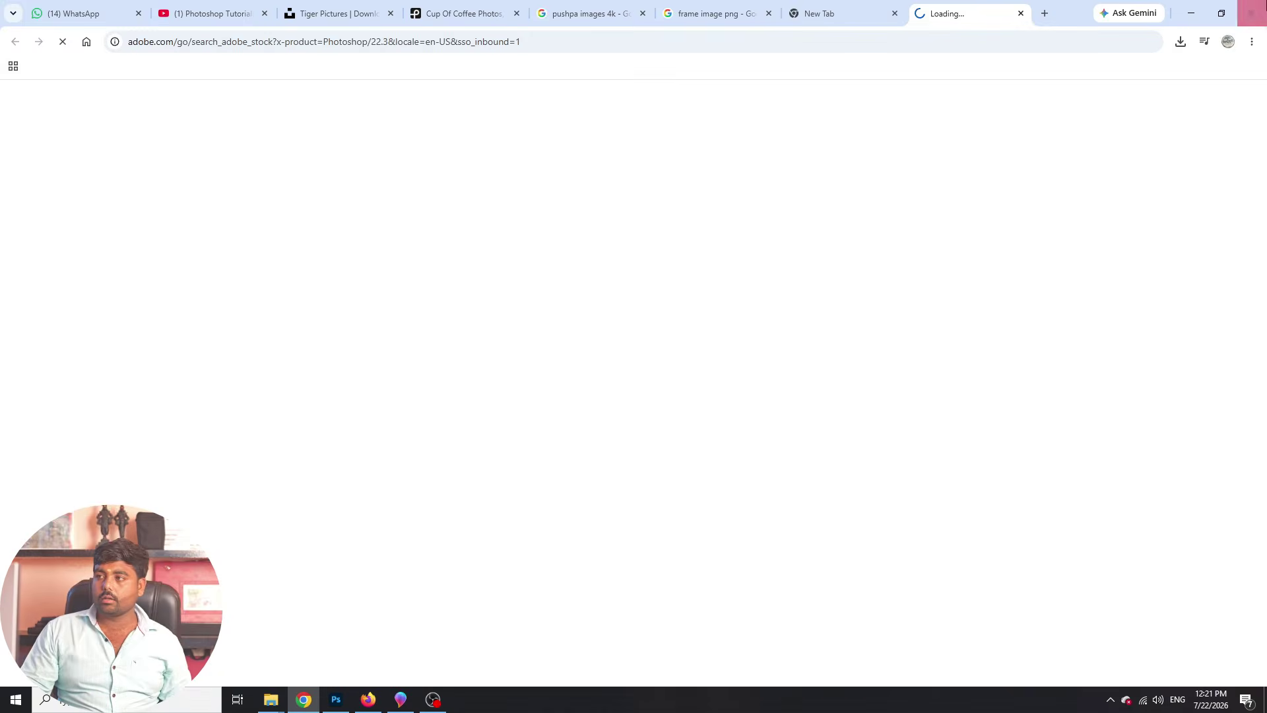
pyautogui.click(1252, 9)
pyautogui.click(746, 133)
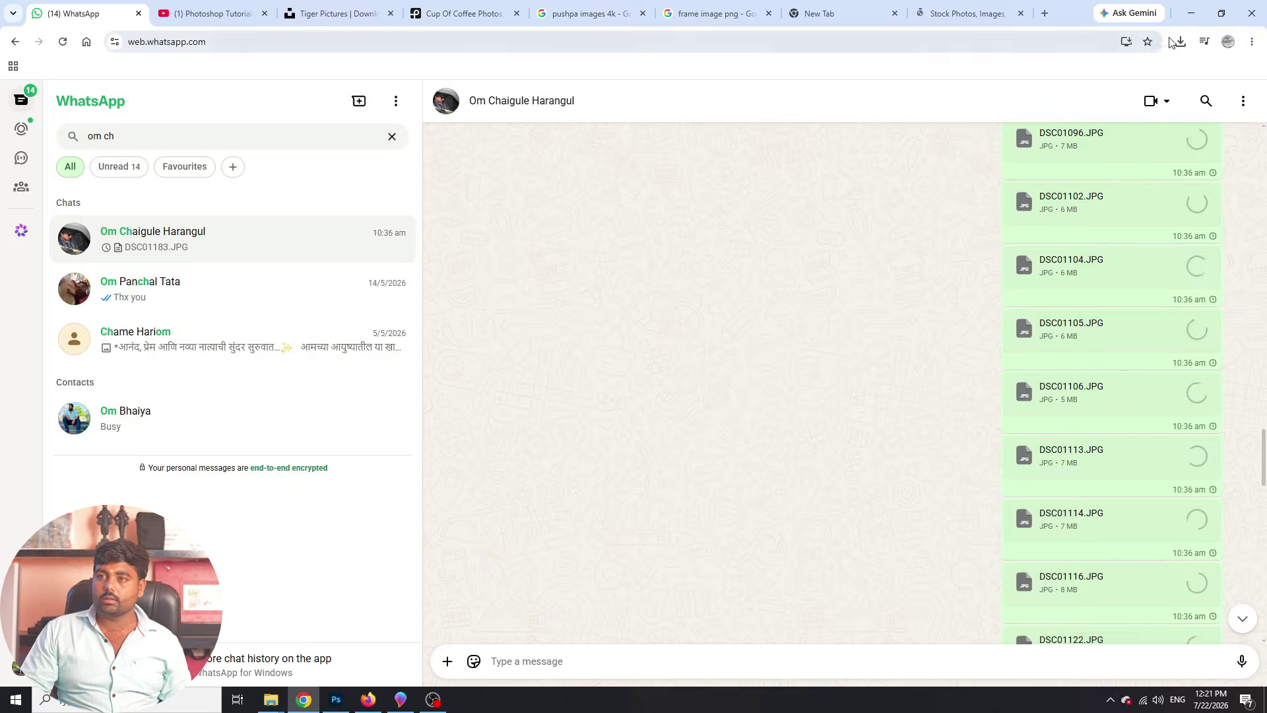
pyautogui.click(1191, 14)
# Step: Place the tiger photo pexels-a-mature-photographer-10983166.jpg as an embedded image filling the whole canvas
pyautogui.click(29, 8)
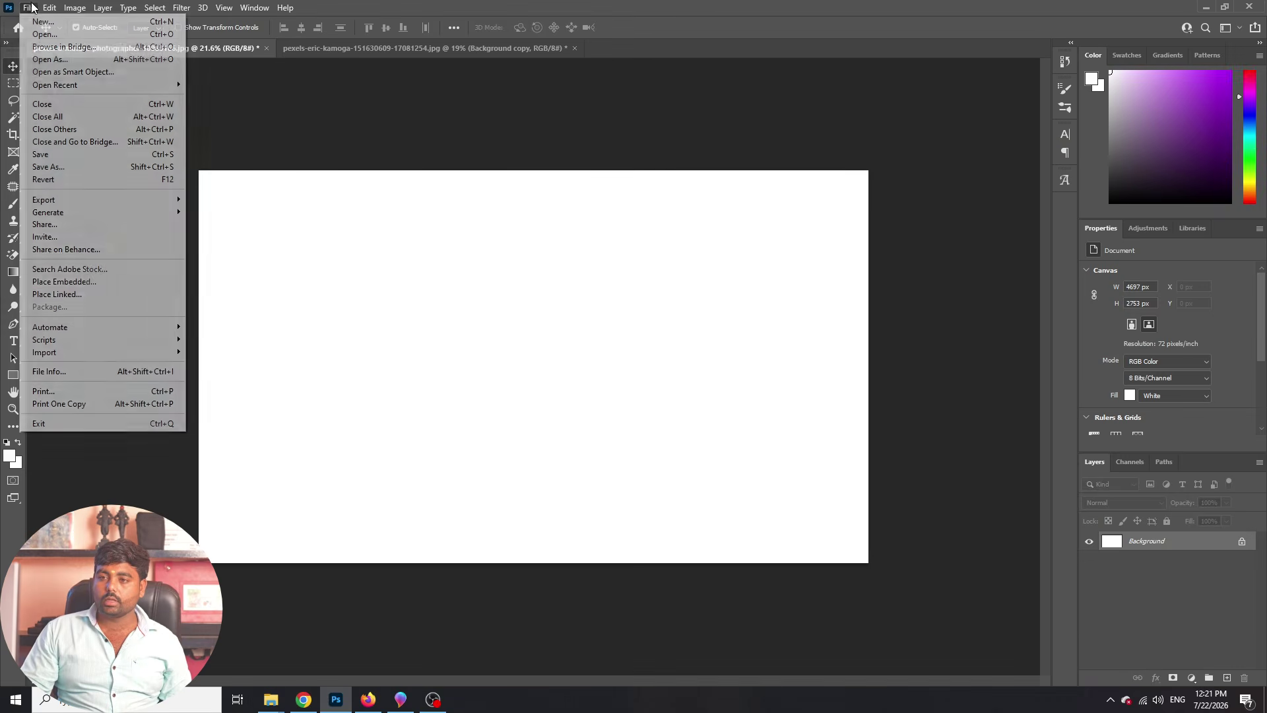
pyautogui.click(61, 282)
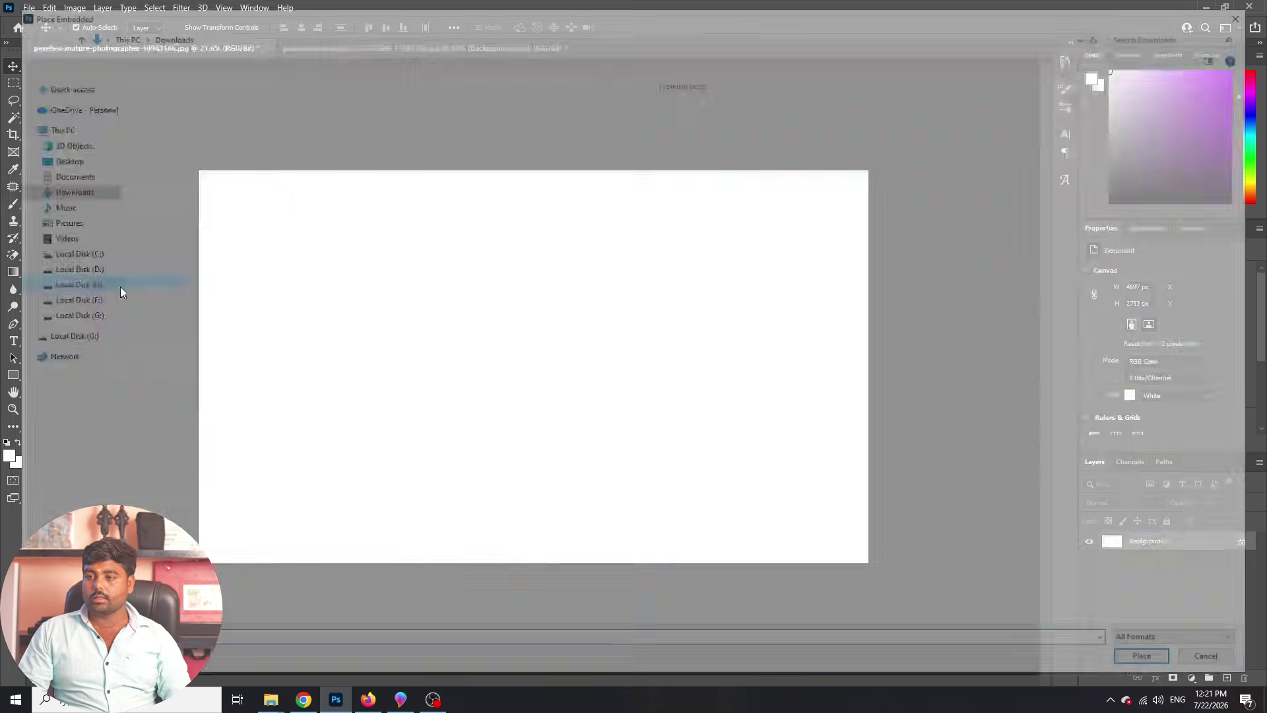
pyautogui.doubleClick(239, 402)
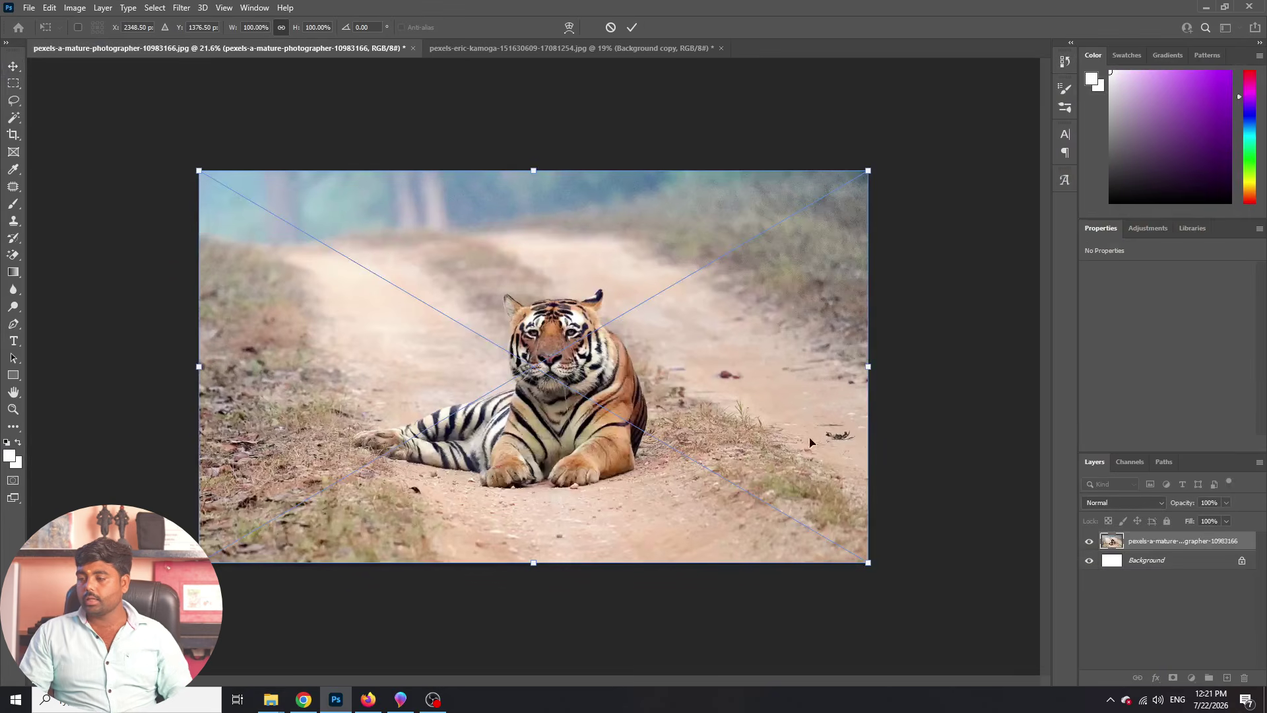
pyautogui.press('Return')
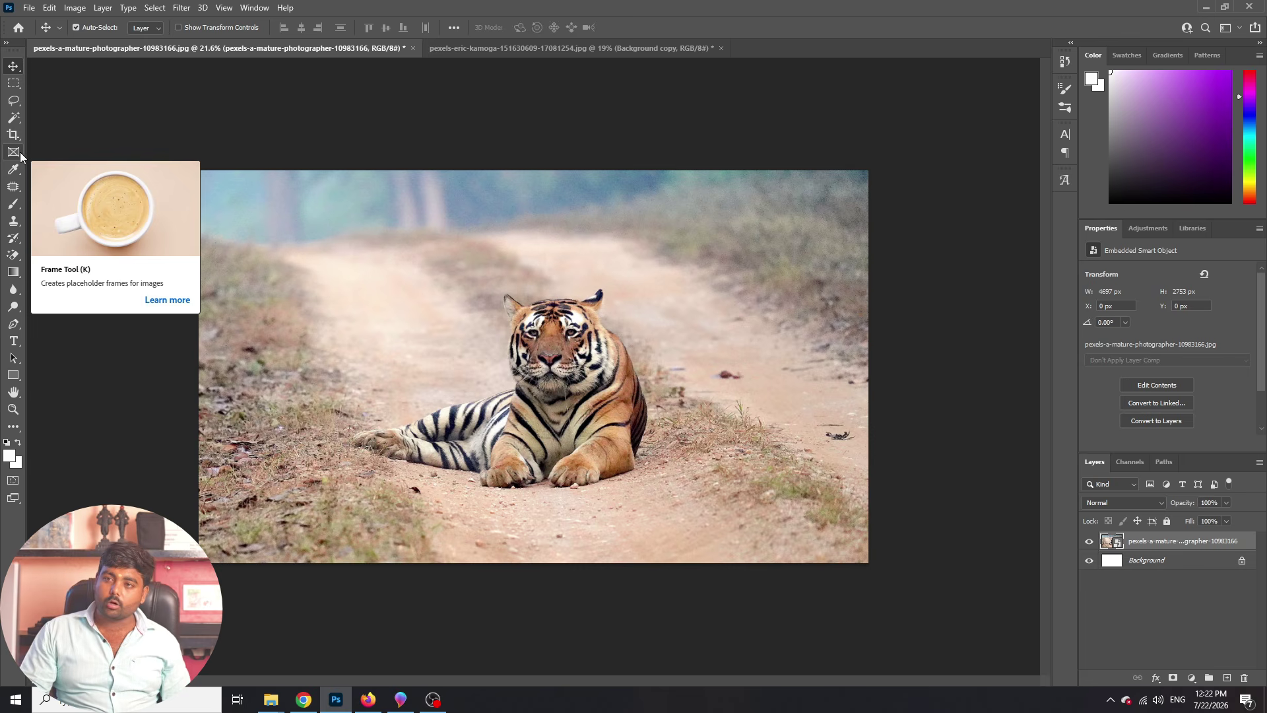
pyautogui.click(12, 133)
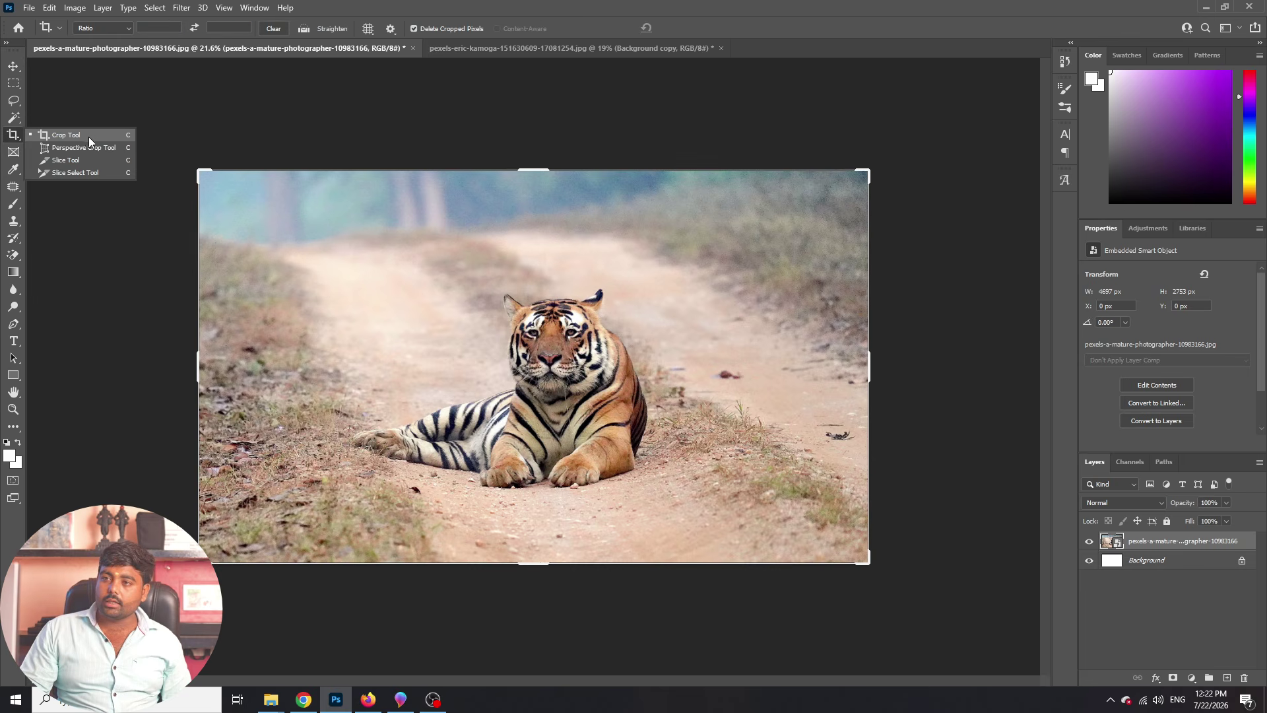
pyautogui.click(124, 134)
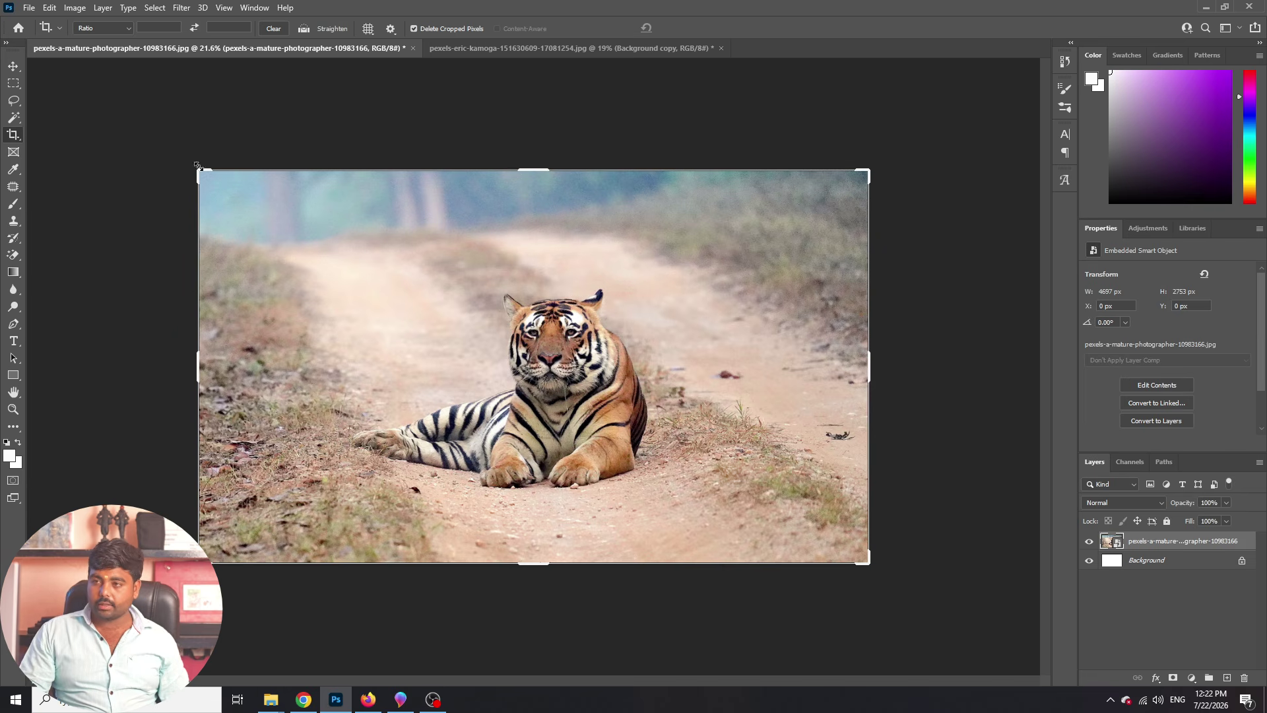
pyautogui.press('v')
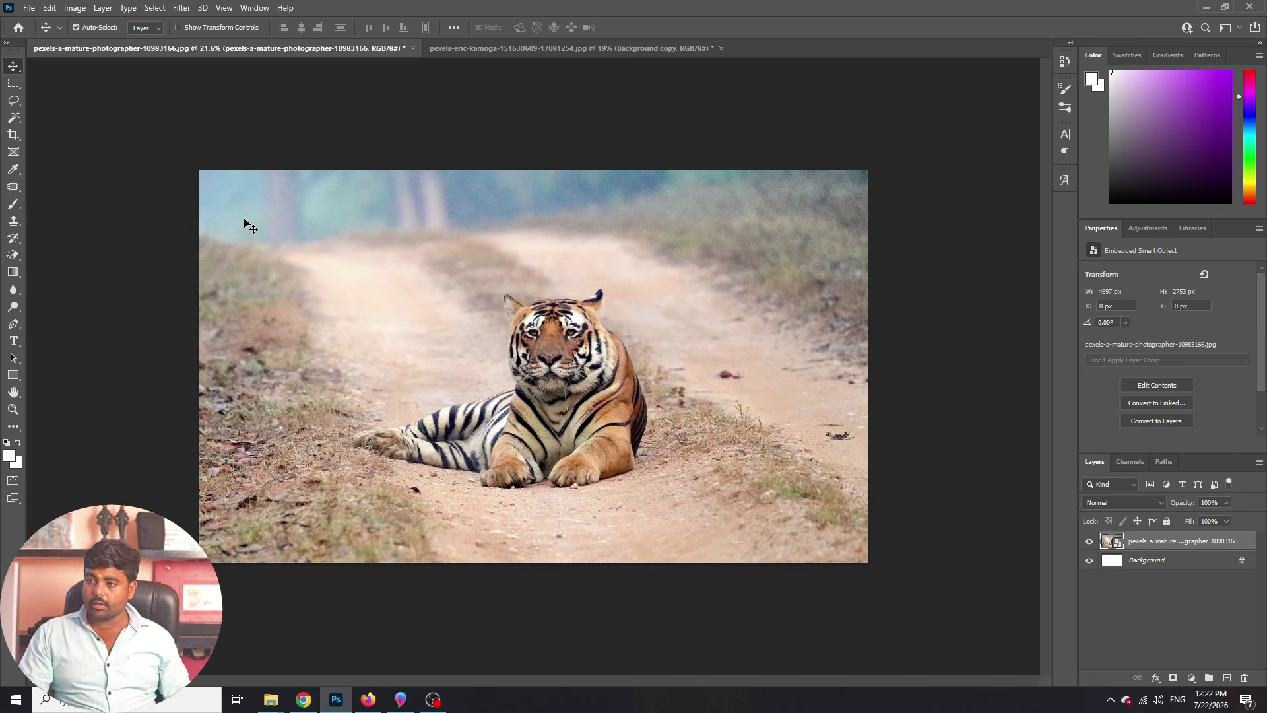
# Step: Crop the tiger photo with the Crop tool to a 4 by 6 portrait ratio, centred on the canvas
pyautogui.press('c')
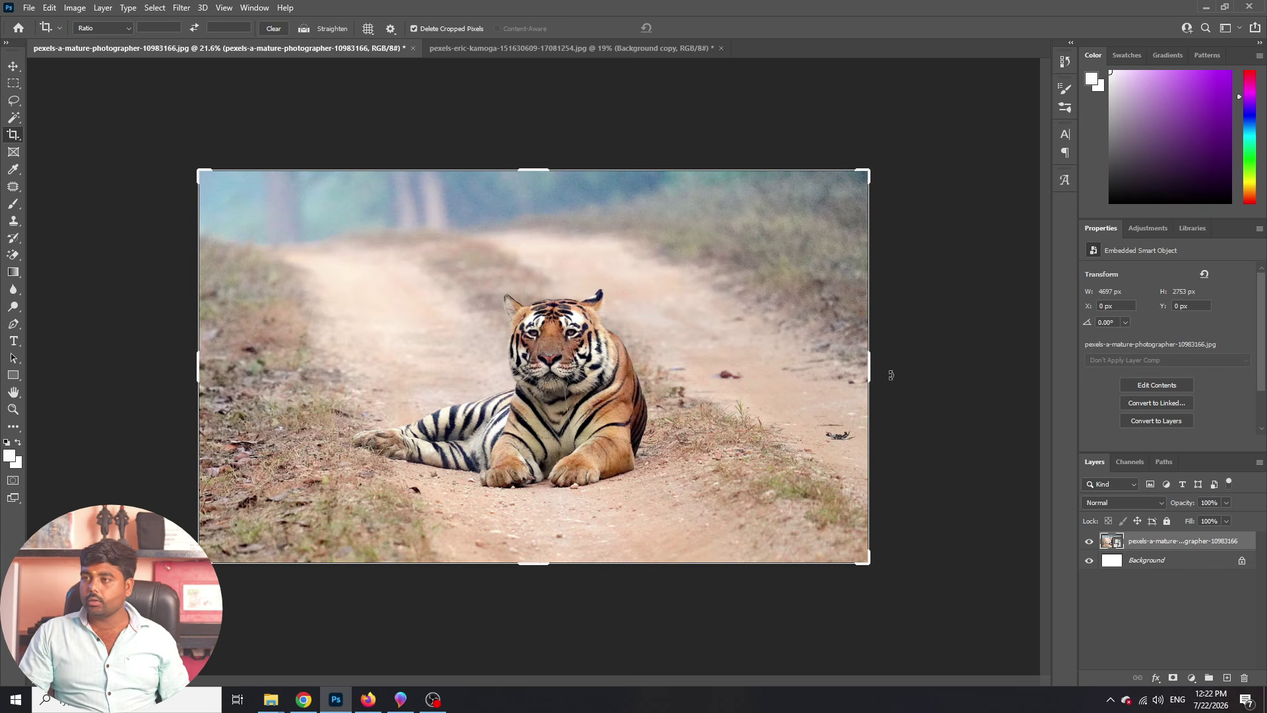
pyautogui.click(426, 276)
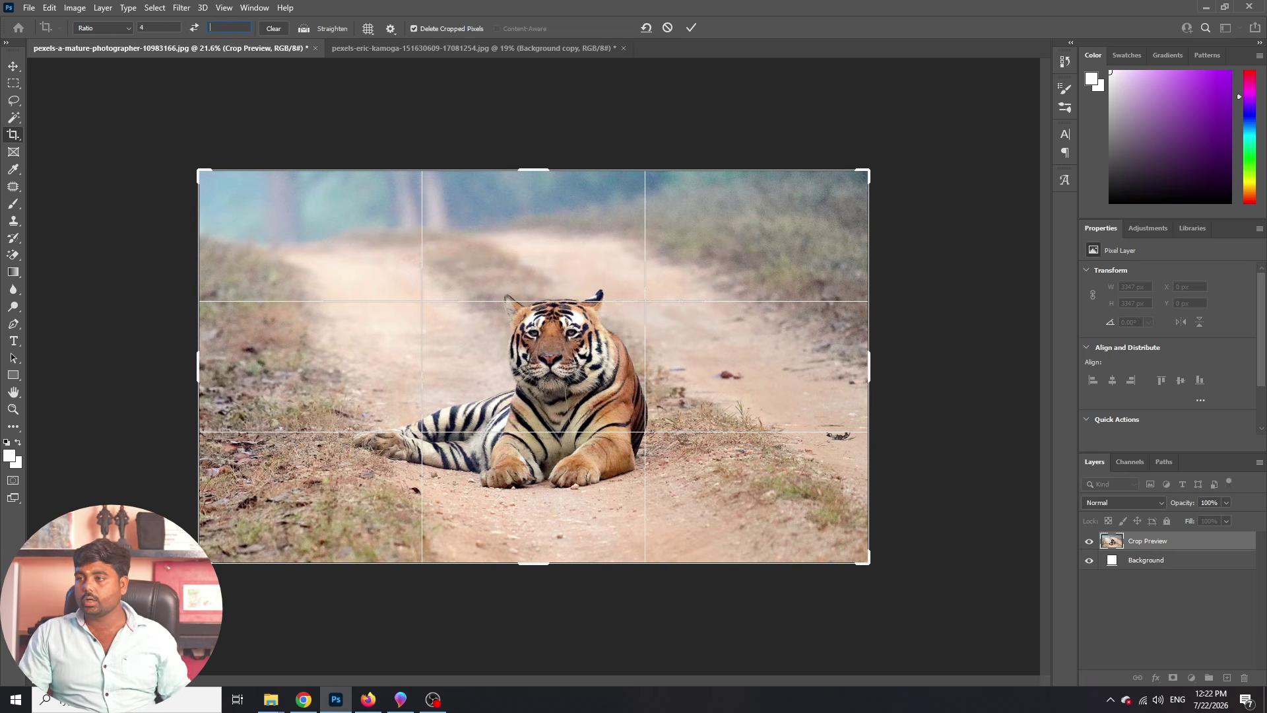
pyautogui.write('6')
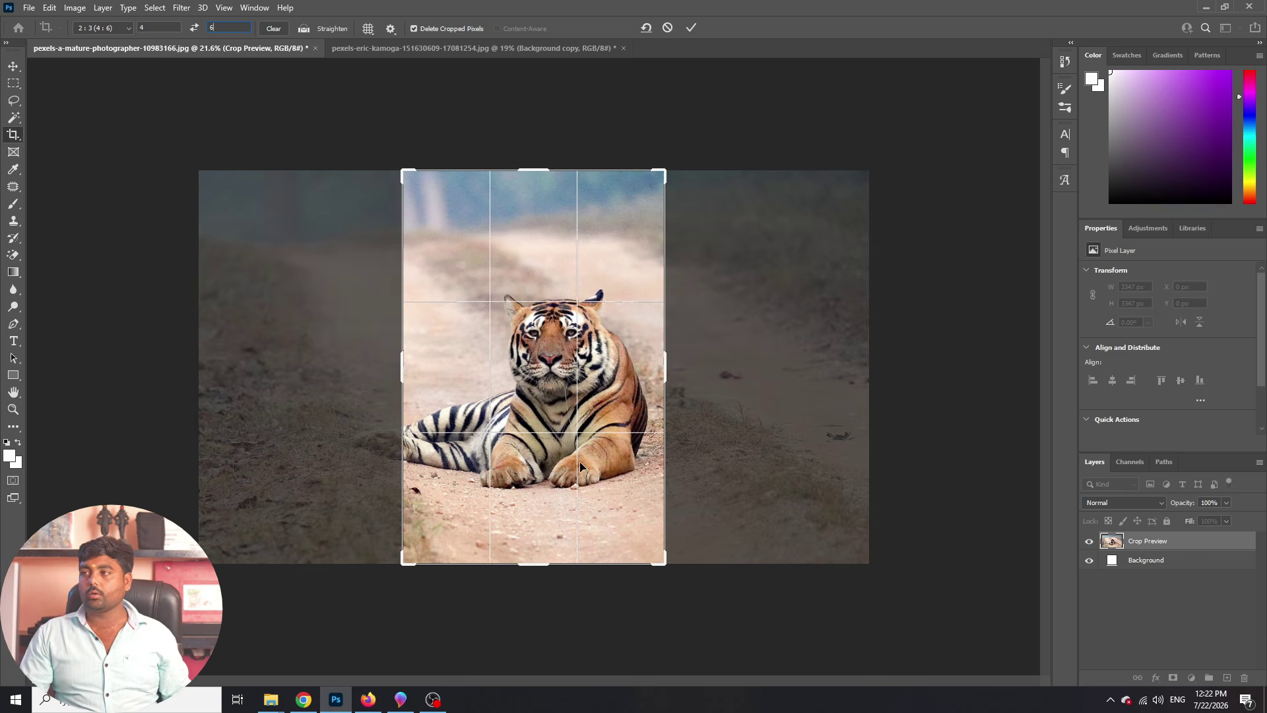
pyautogui.click(690, 27)
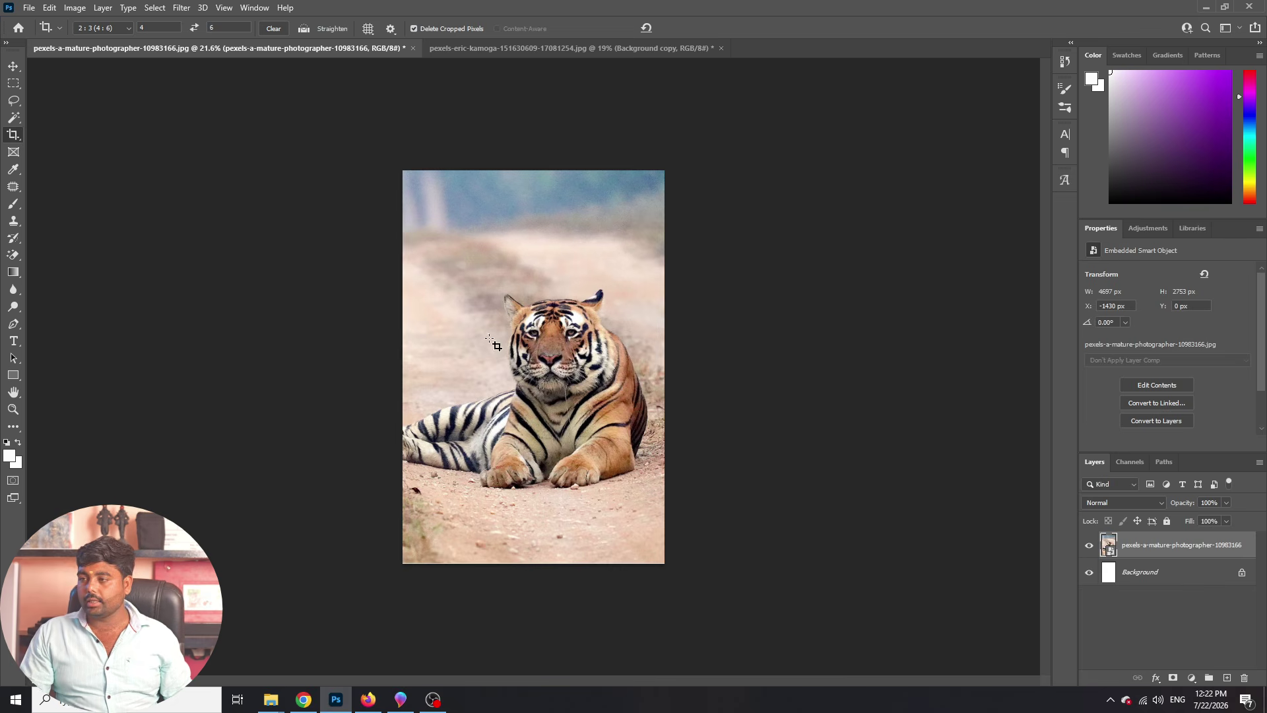
pyautogui.scroll(2, 521, 377)
pyautogui.press('v')
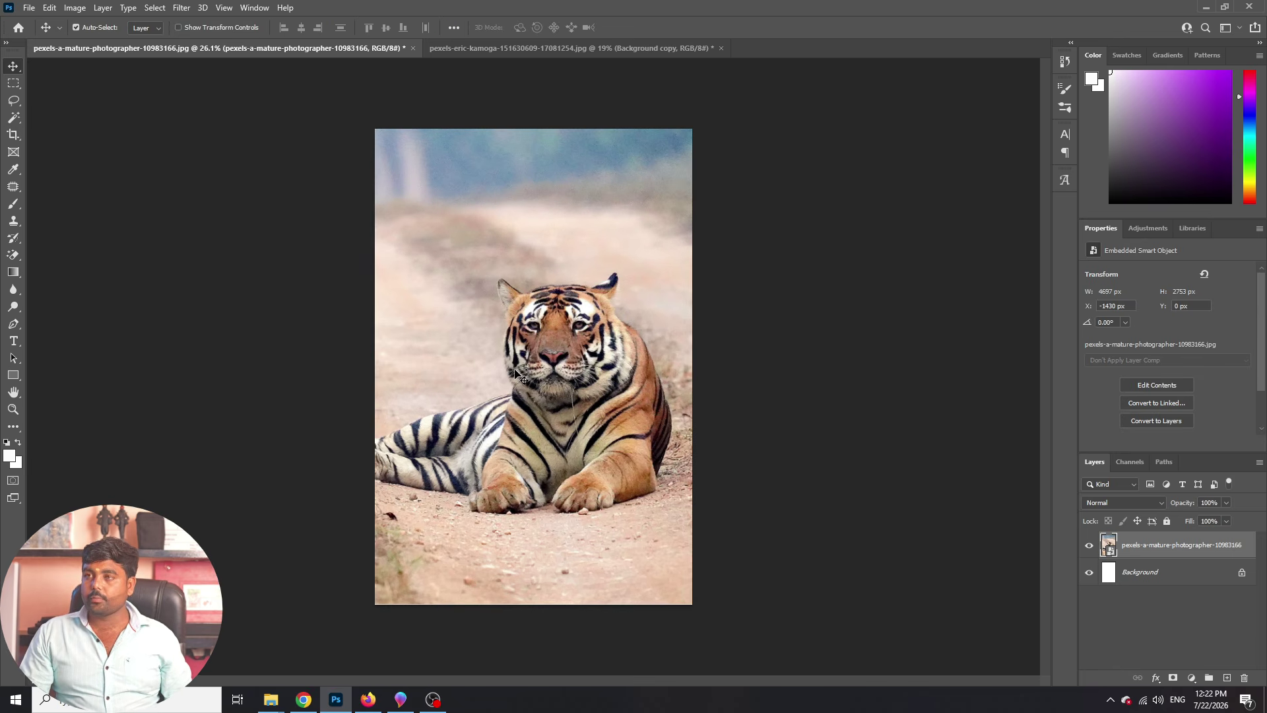
pyautogui.scroll(-1, 445, 349)
# Step: Switch to the elephant document and crop it to the same 4:6 ratio, keeping the elephant centred
pyautogui.press('ctrl')
pyautogui.hotkey('ctrl', 'Tab')
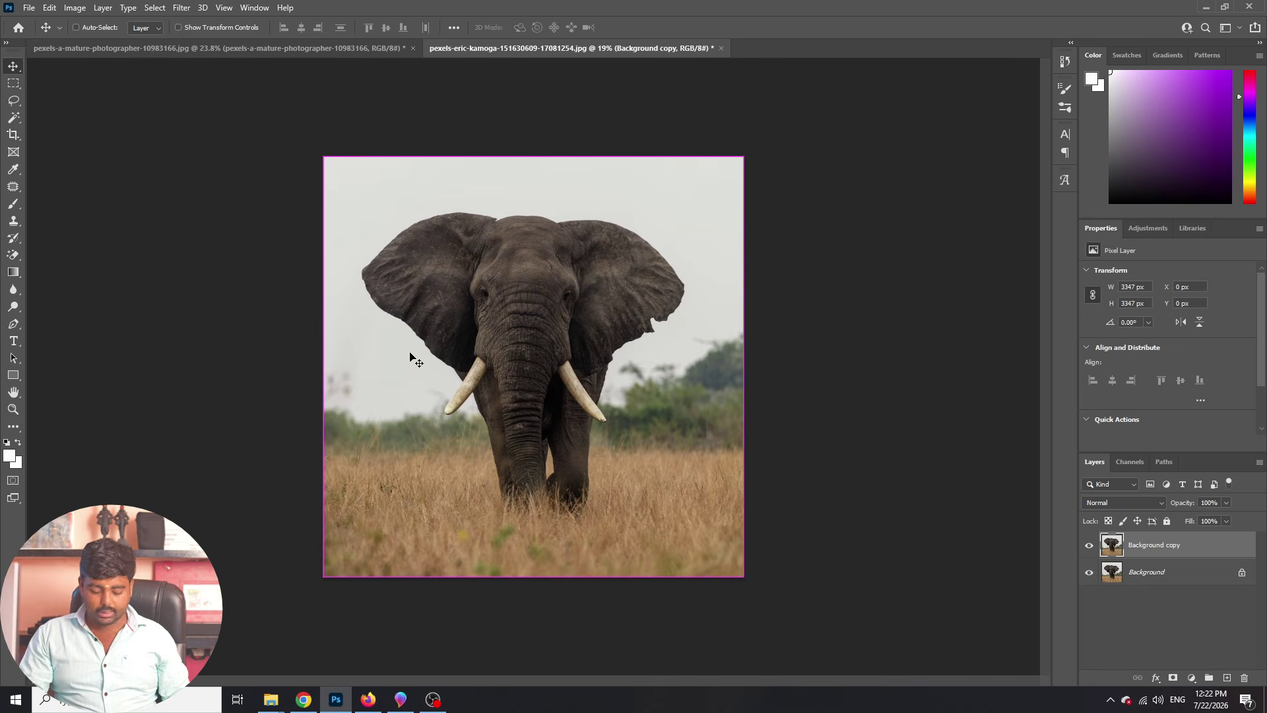
pyautogui.scroll(1, 502, 365)
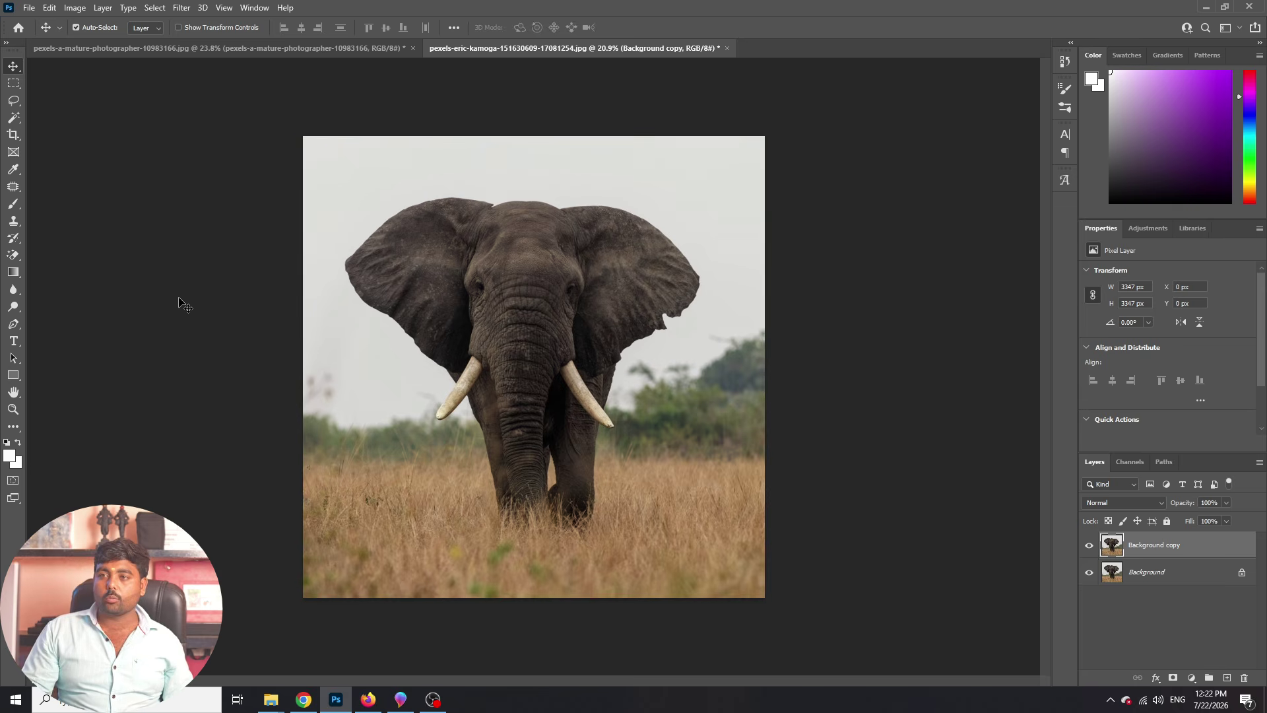
pyautogui.press('c')
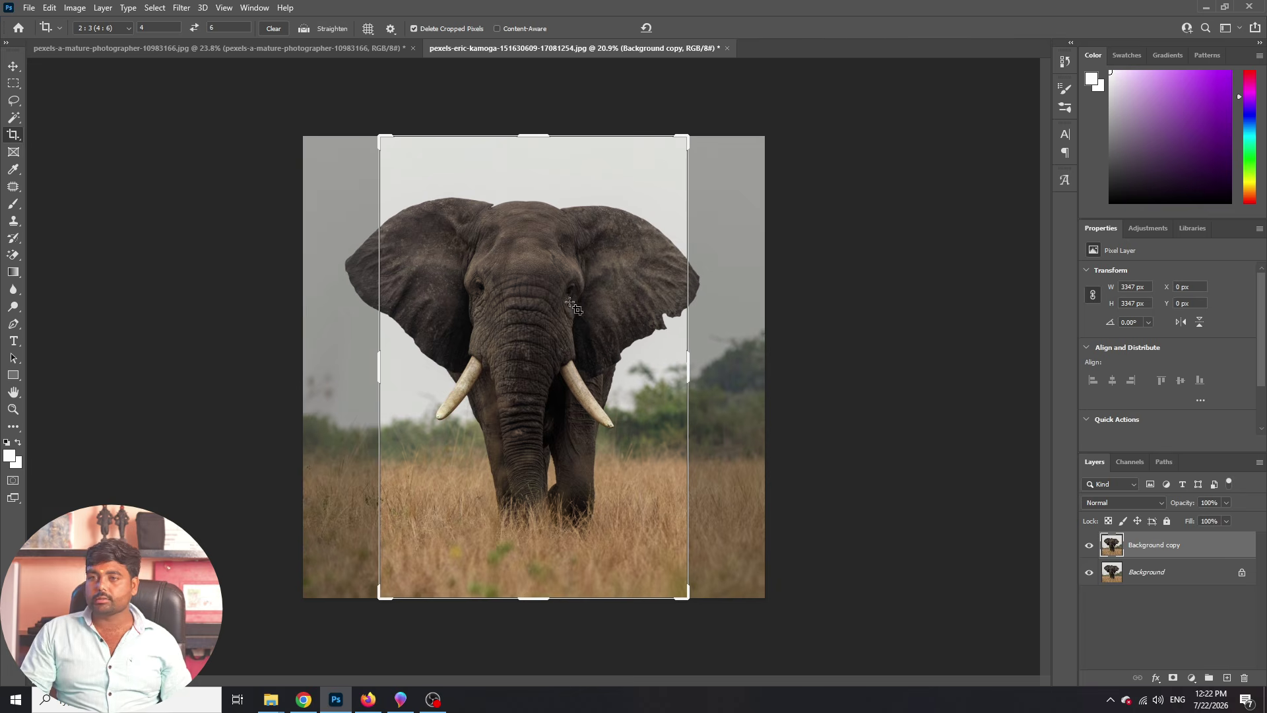
pyautogui.rightClick(16, 137)
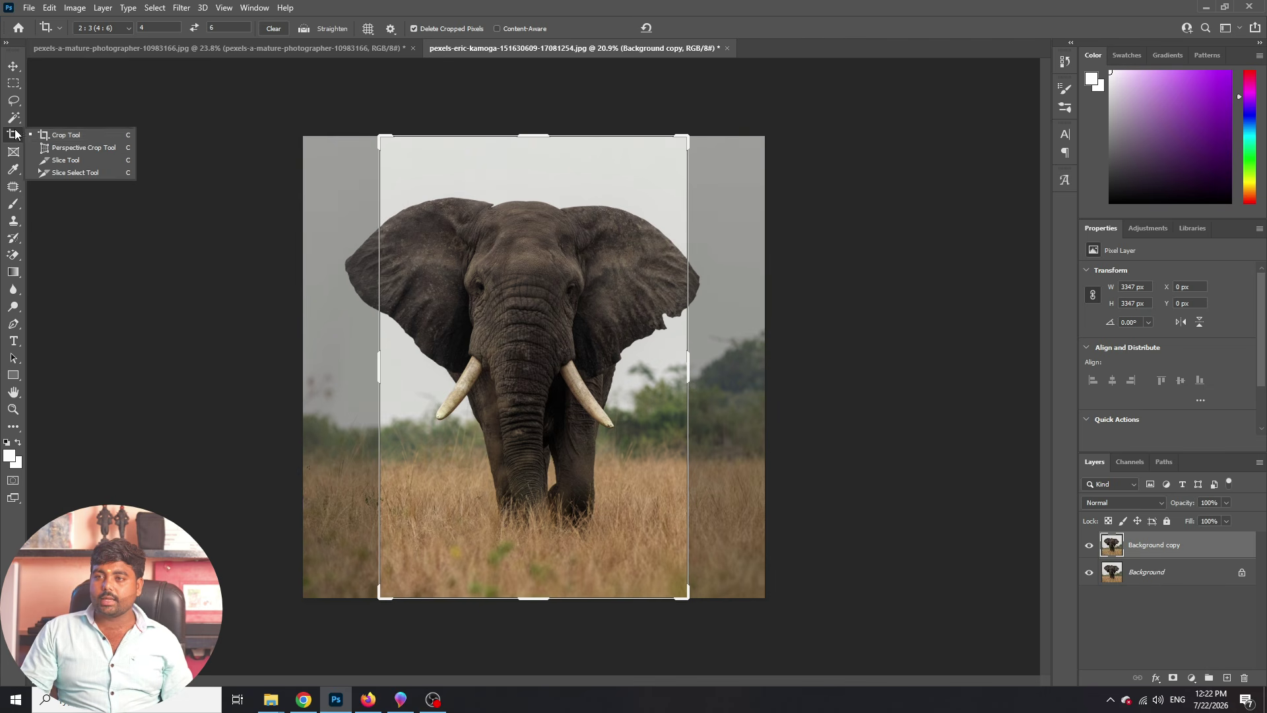
pyautogui.click(199, 160)
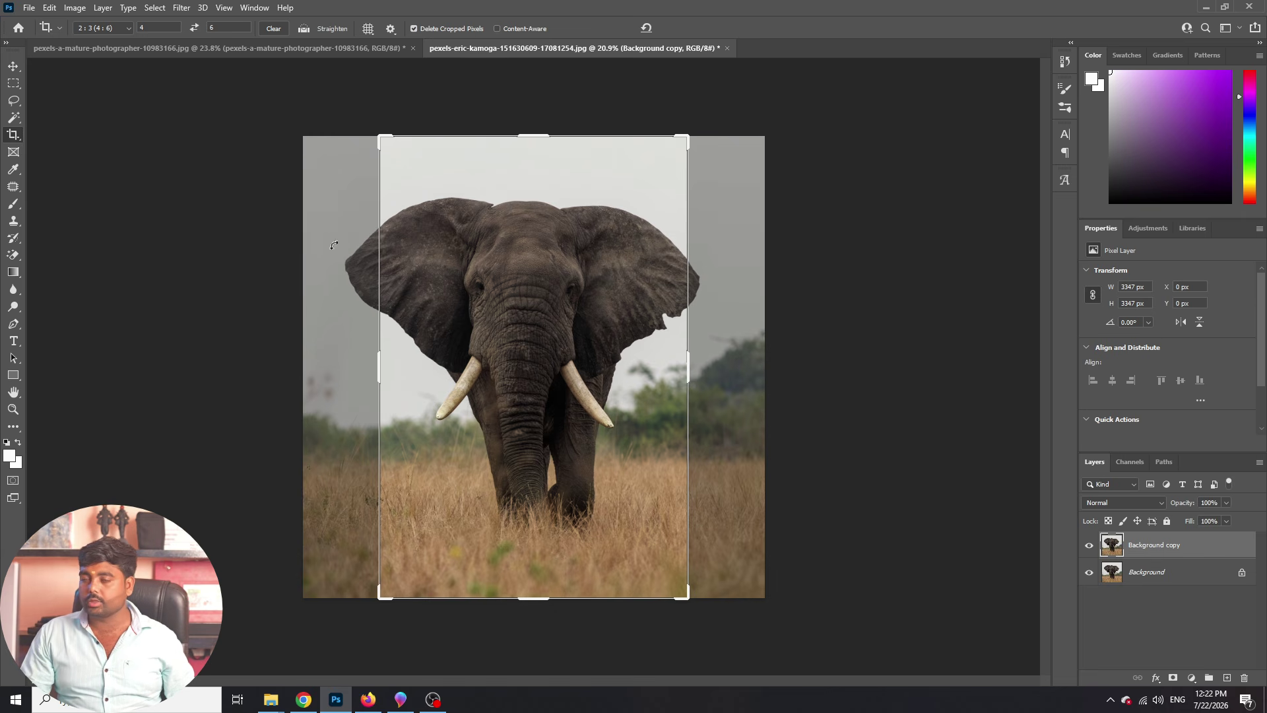
pyautogui.click(578, 408)
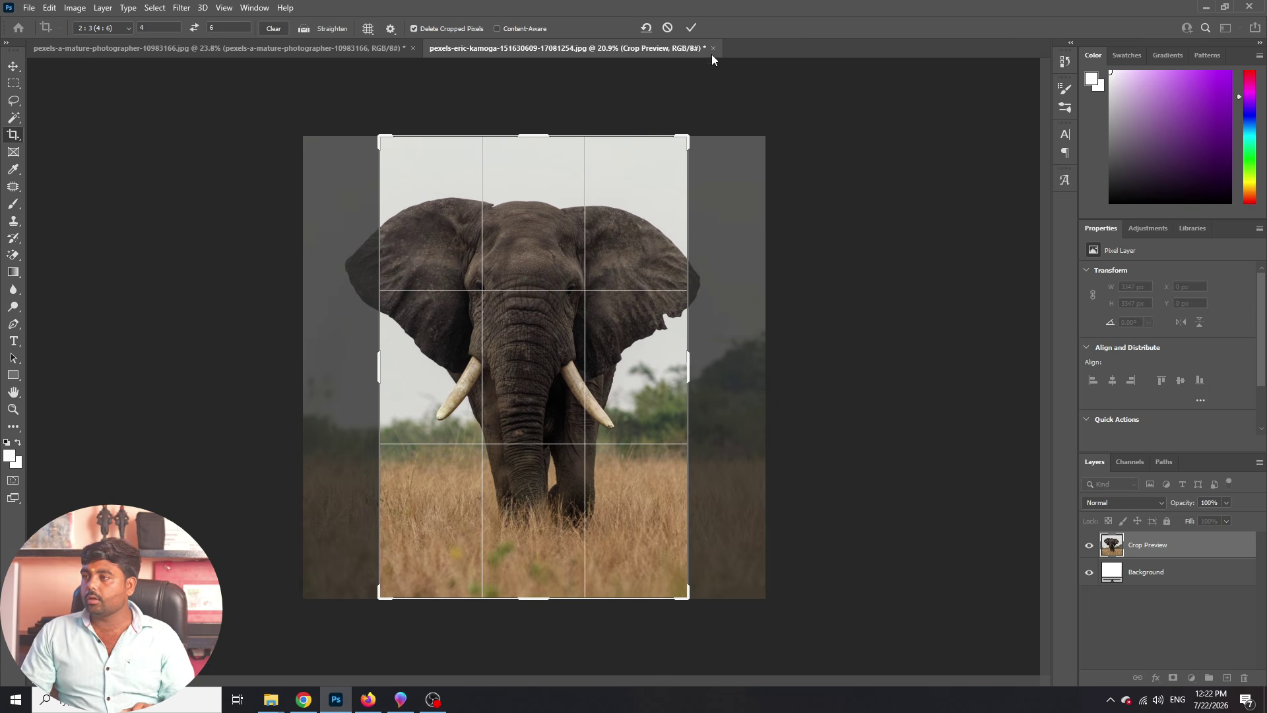
pyautogui.click(695, 29)
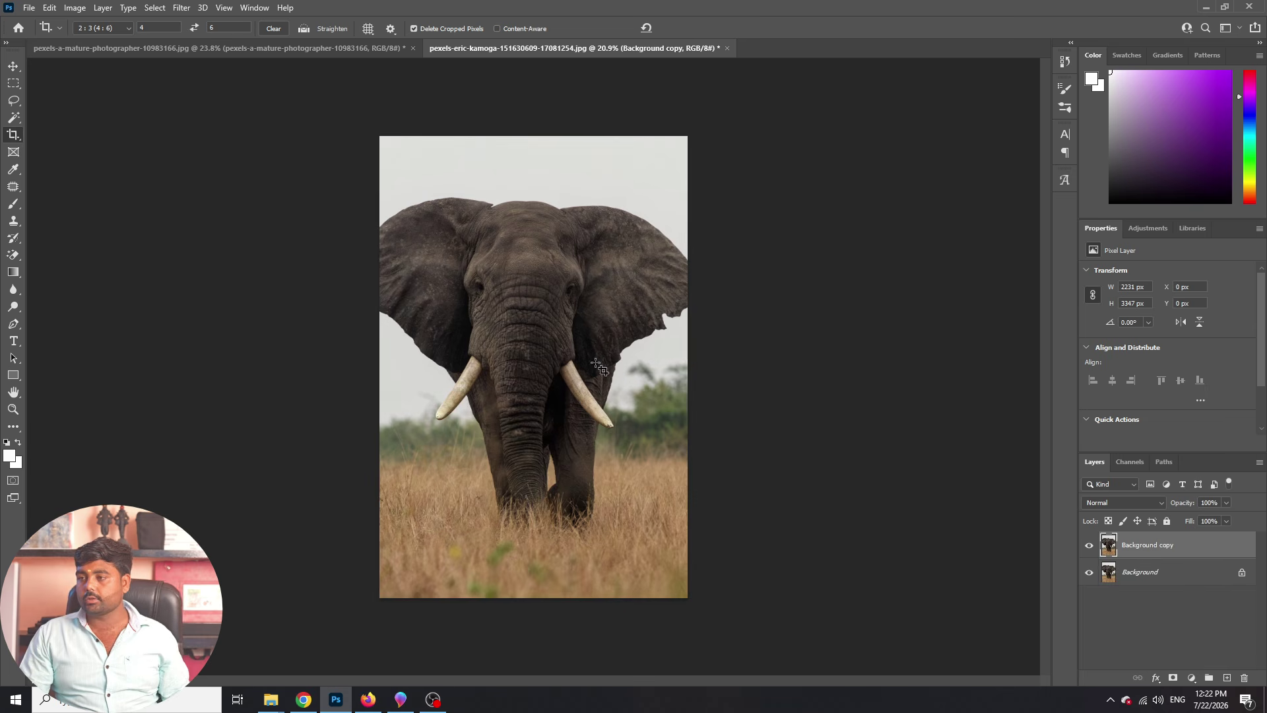
# Step: Return to the tiger document and crop its full-width photo again at the 4:6 ratio
pyautogui.press('ctrl')
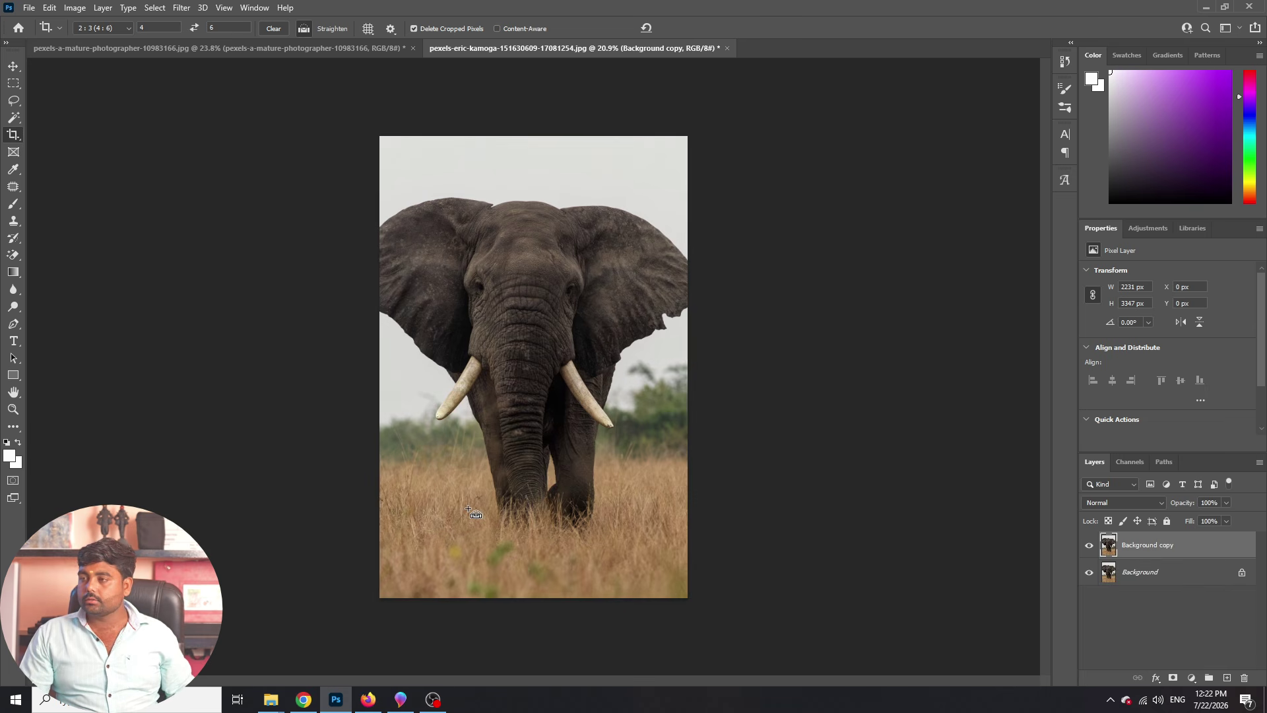
pyautogui.hotkey('ctrl', 'Tab')
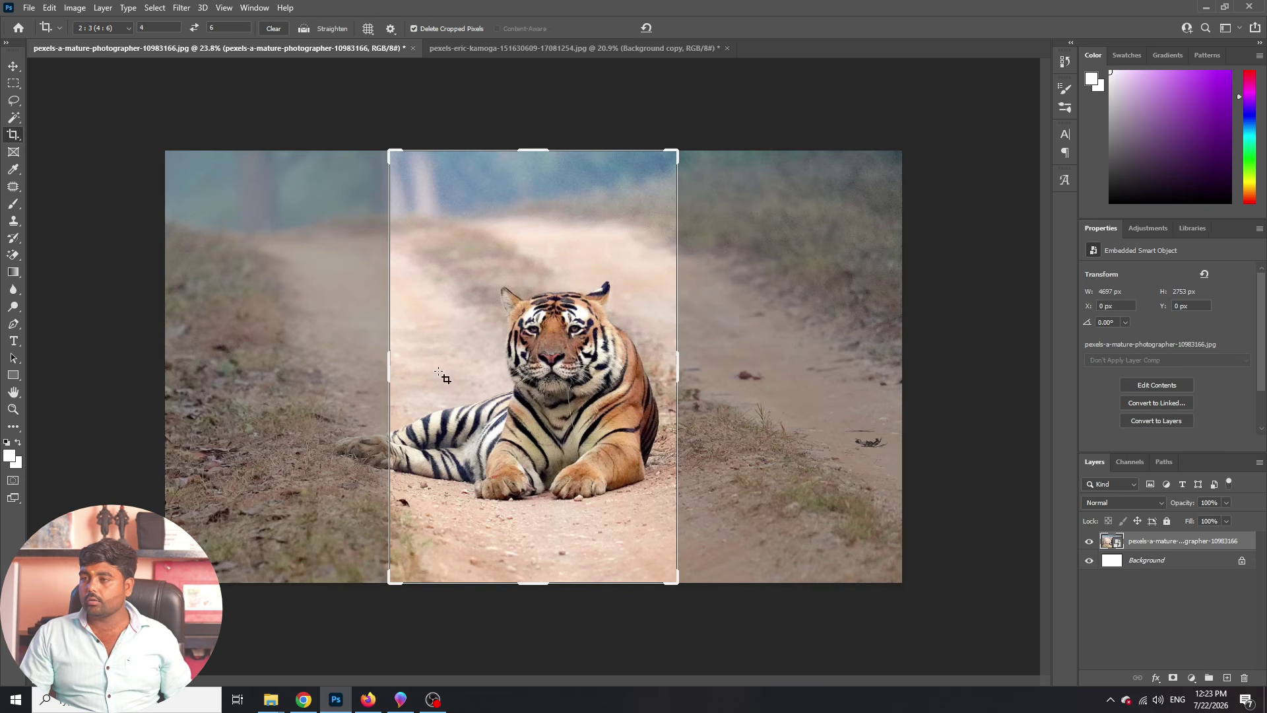
pyautogui.click(544, 336)
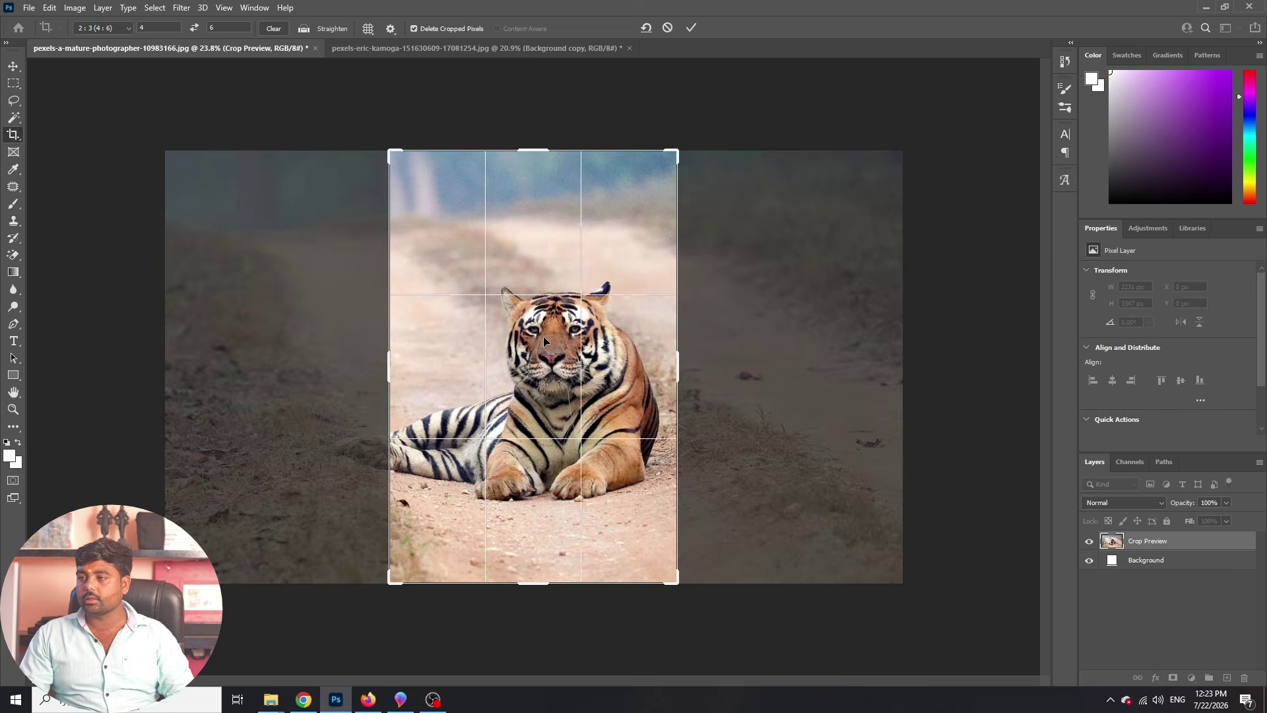
pyautogui.press('Return')
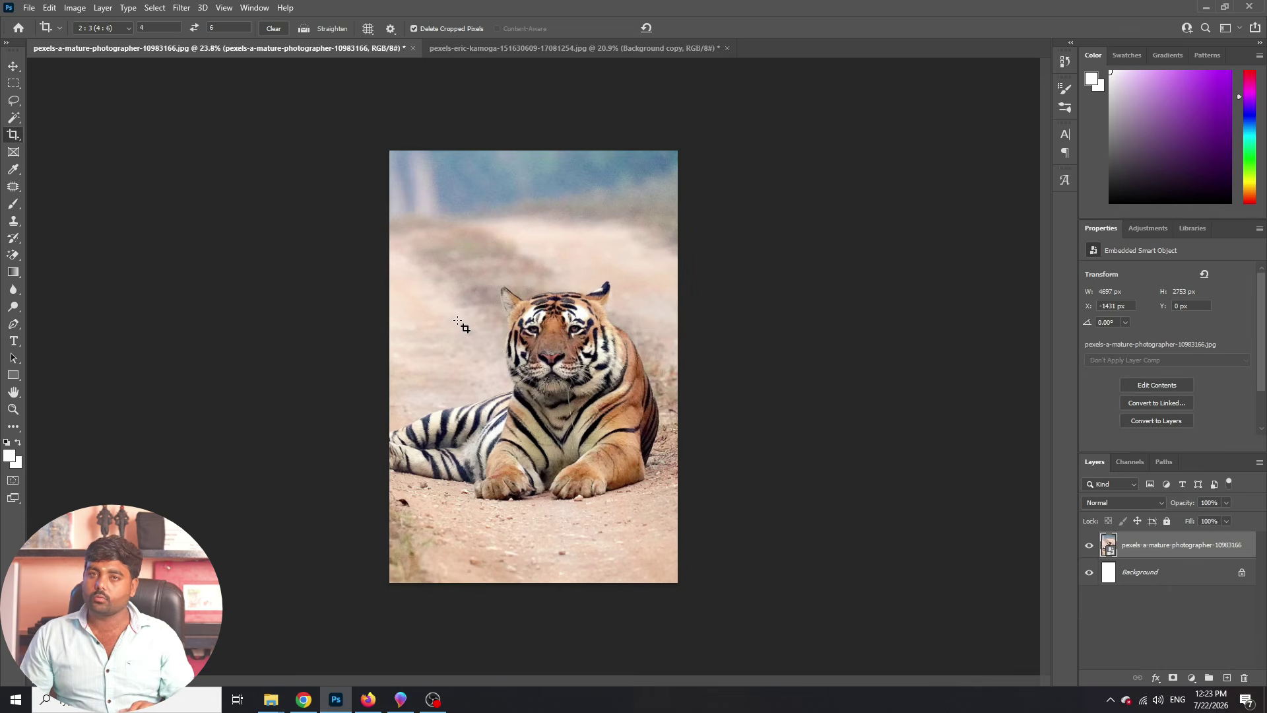